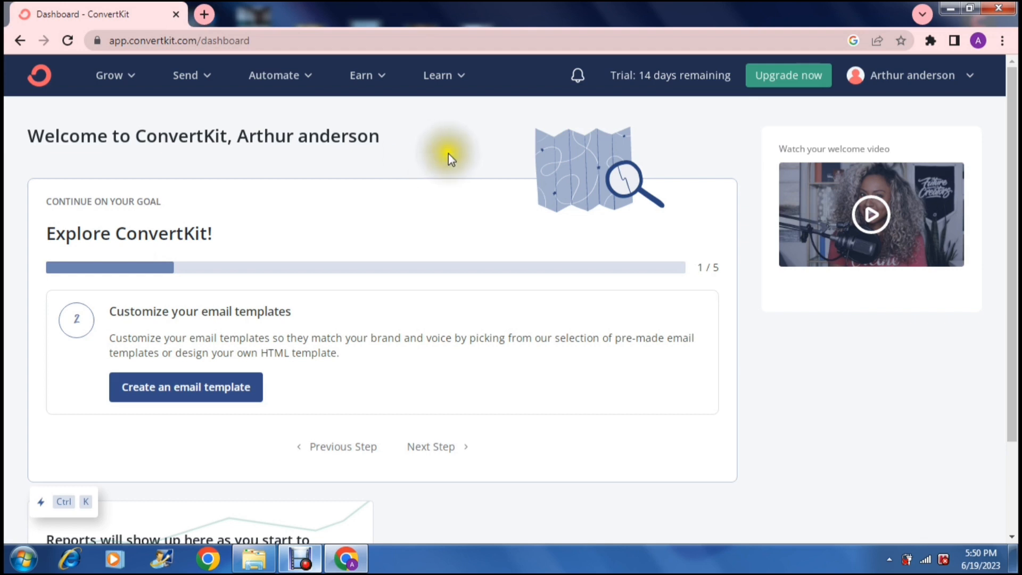
Step: Open the account settings page from the profile options
left_click(958, 83)
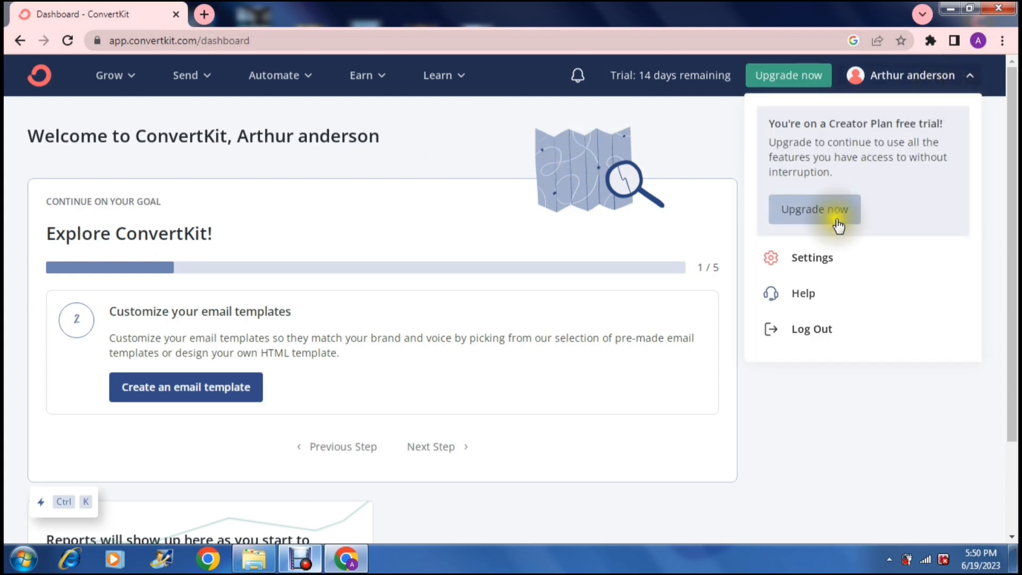
left_click(825, 260)
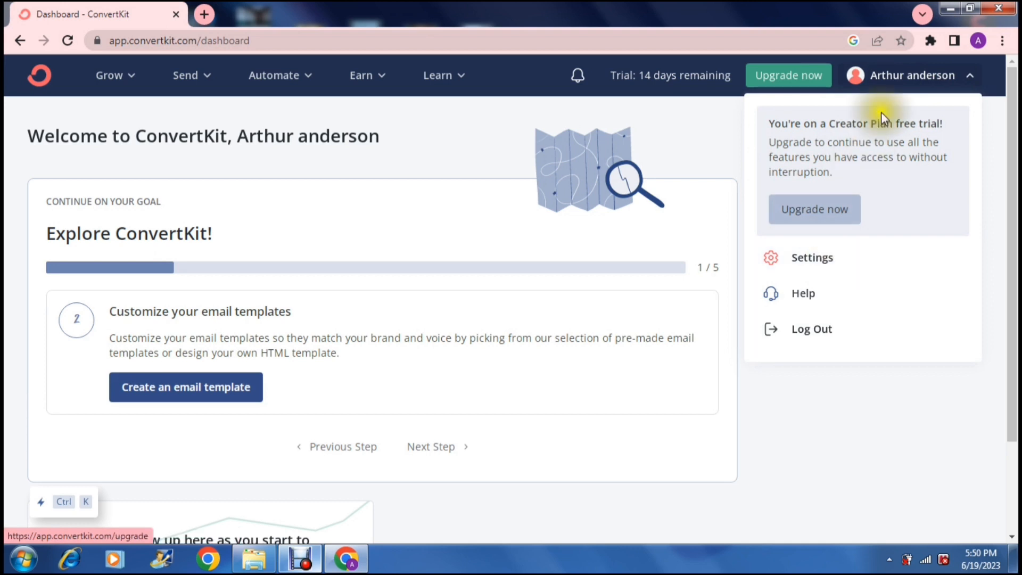
left_click(825, 266)
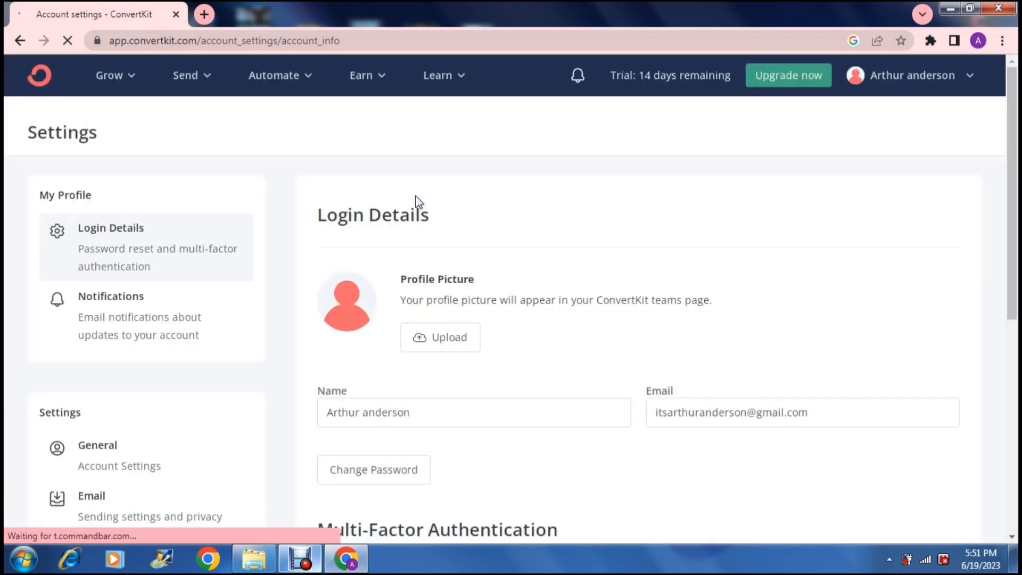
Step: Examine the login details, the multi-factor authentication section and the full list of settings categories
left_click(201, 221)
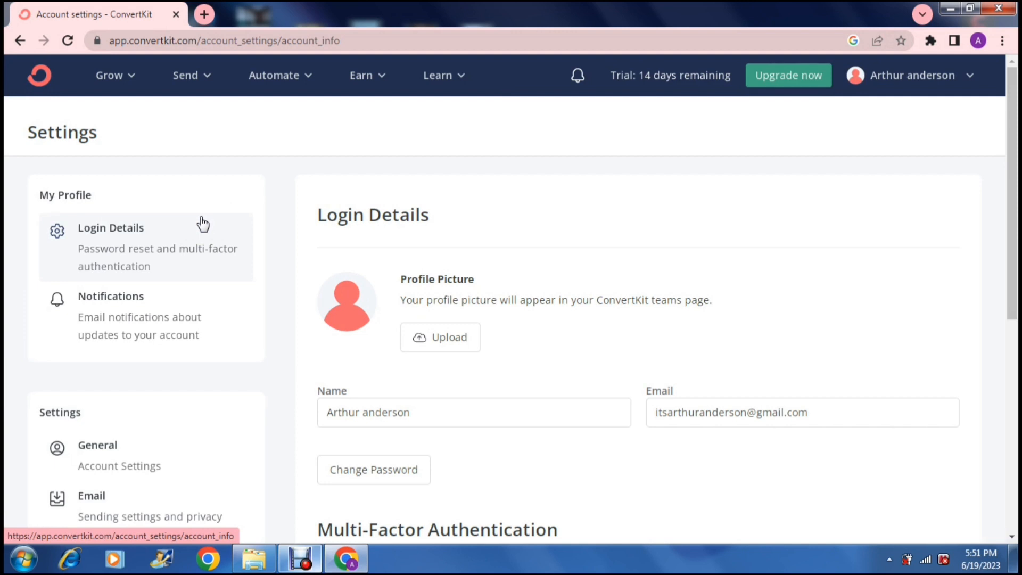
left_click(191, 331)
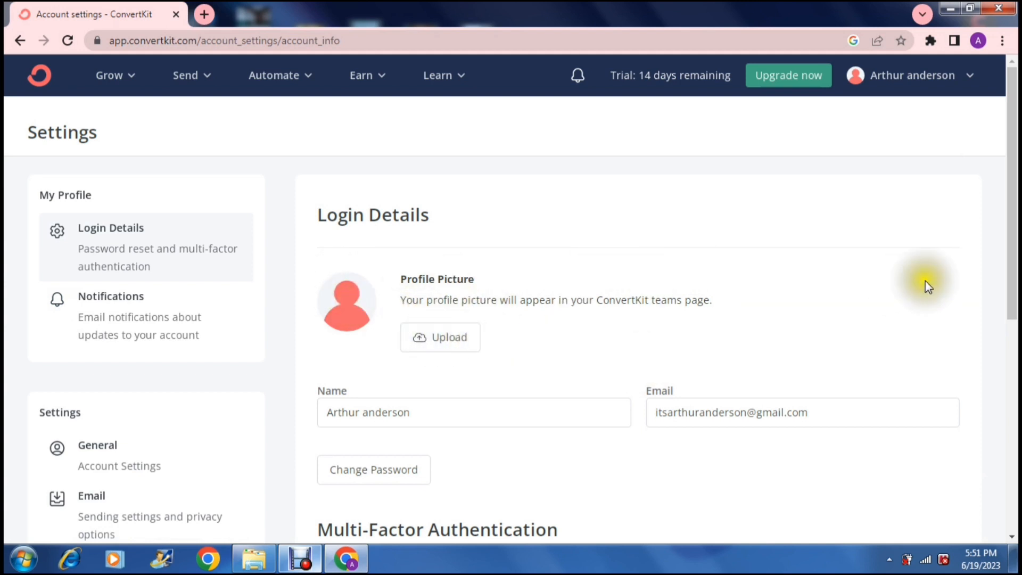
left_click_drag(1011, 266, 1011, 415)
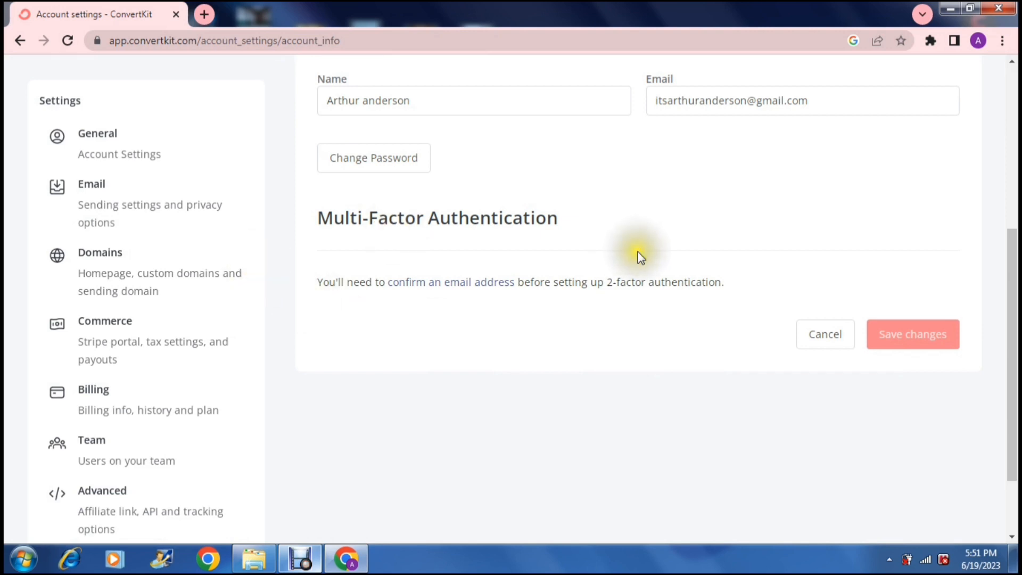
mouse_move(1006, 279)
left_mouse_down()
mouse_move(1006, 256)
mouse_move(1011, 285)
left_mouse_up()
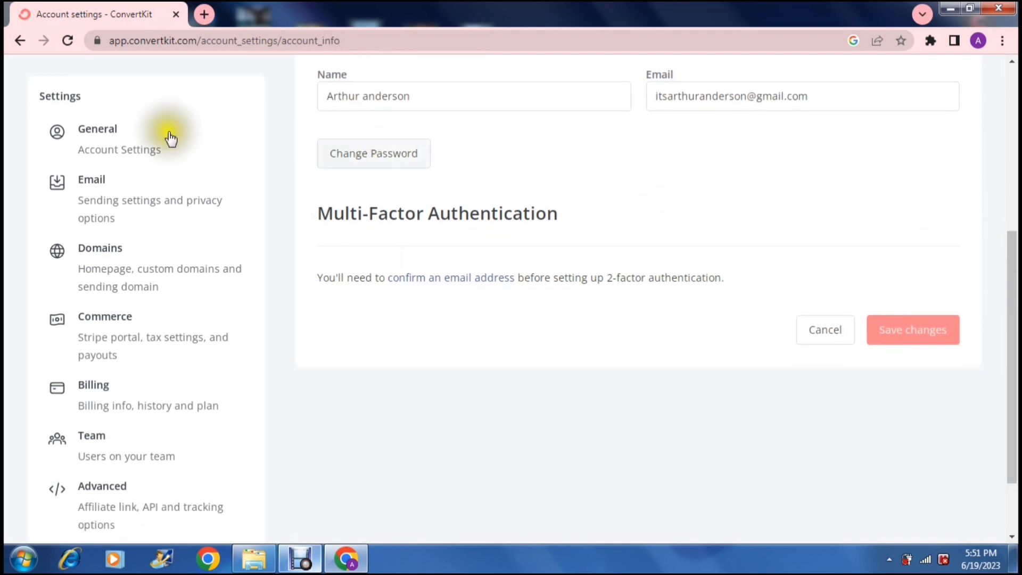
left_click(176, 203)
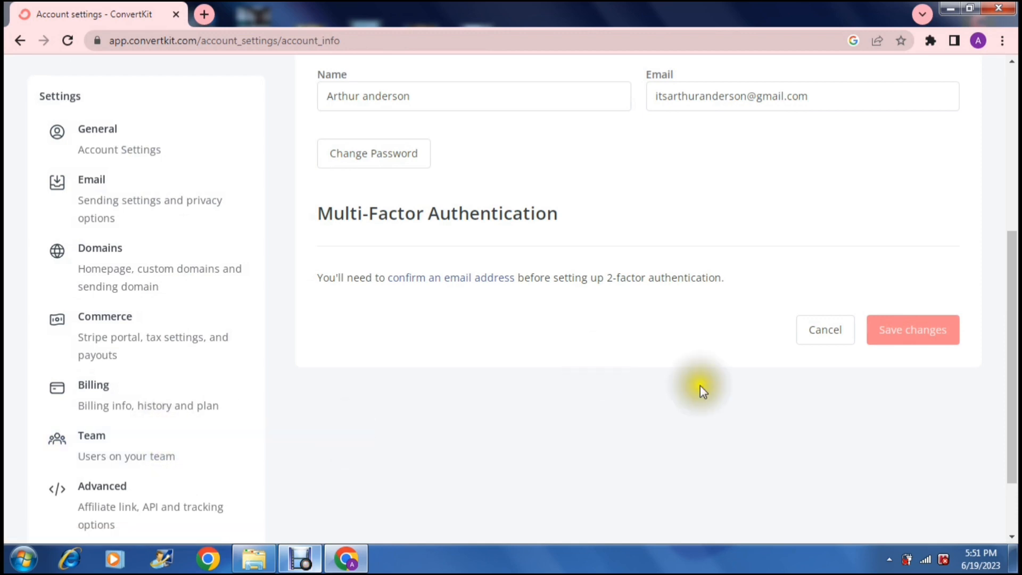
left_click_drag(1014, 308, 1011, 381)
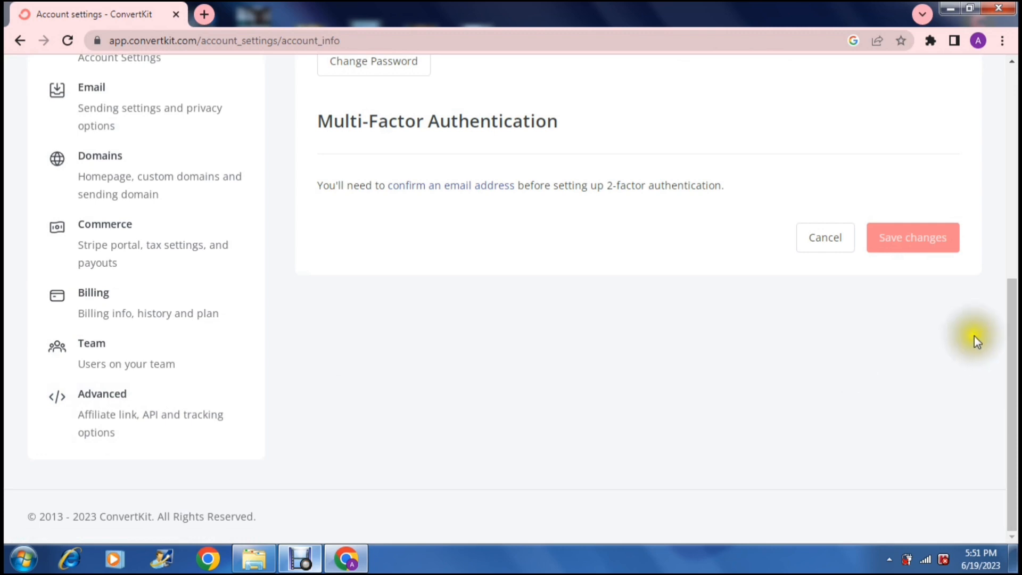
left_click_drag(1012, 335, 1012, 101)
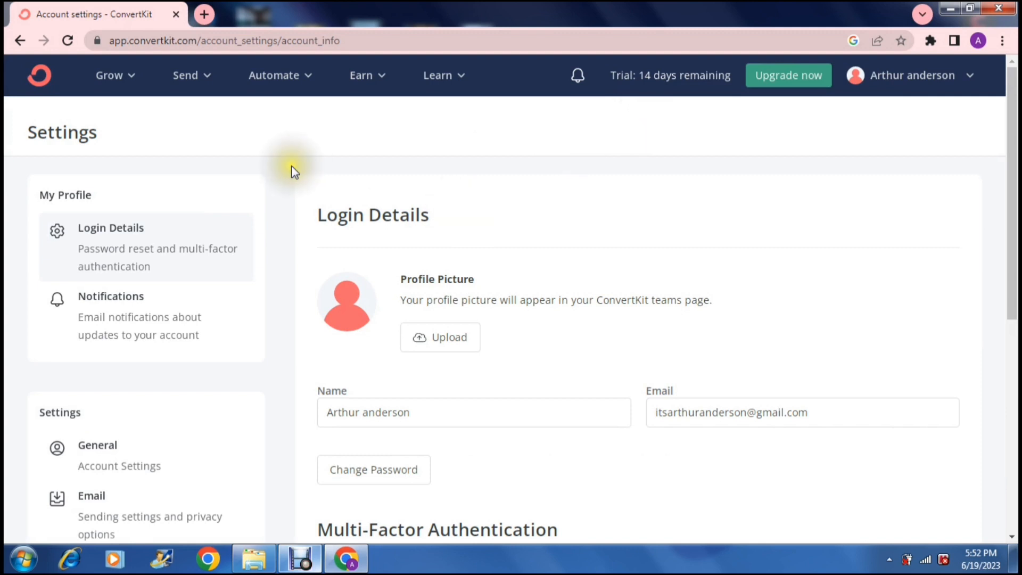
Step: Return to the dashboard and start creating a landing page from the Explore ConvertKit guide
left_click(41, 85)
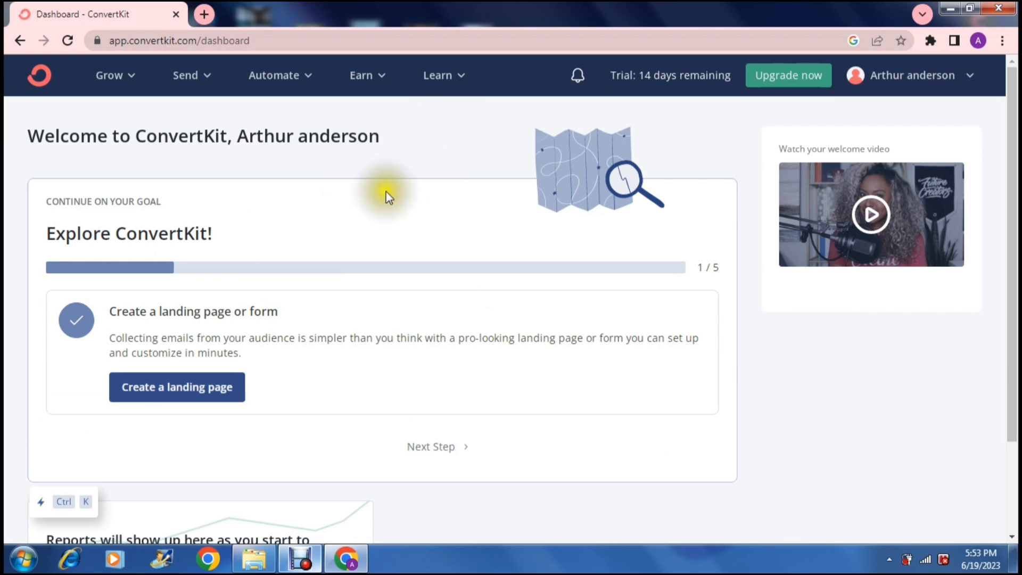
left_click(197, 391)
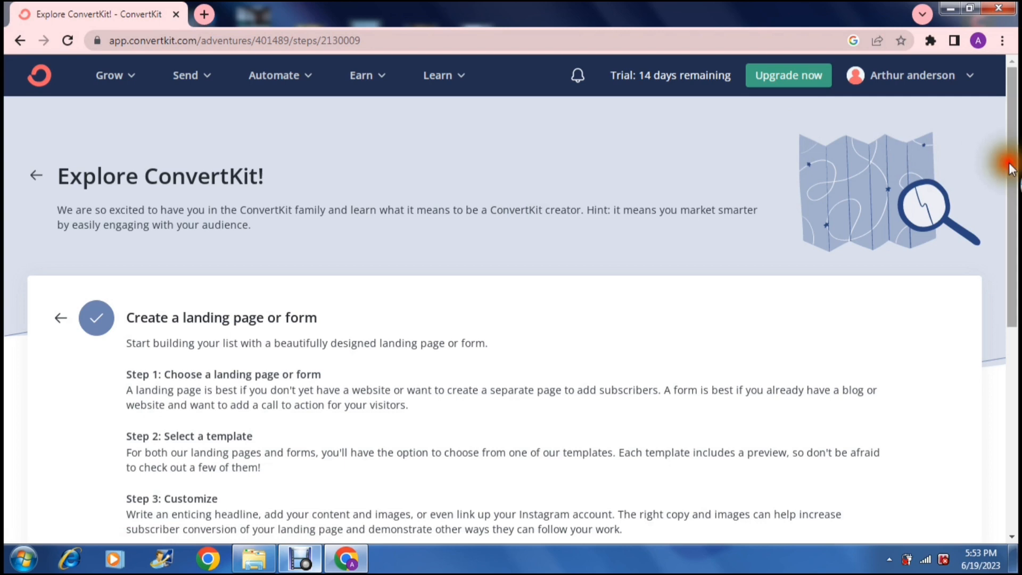
left_click_drag(1012, 169, 1006, 330)
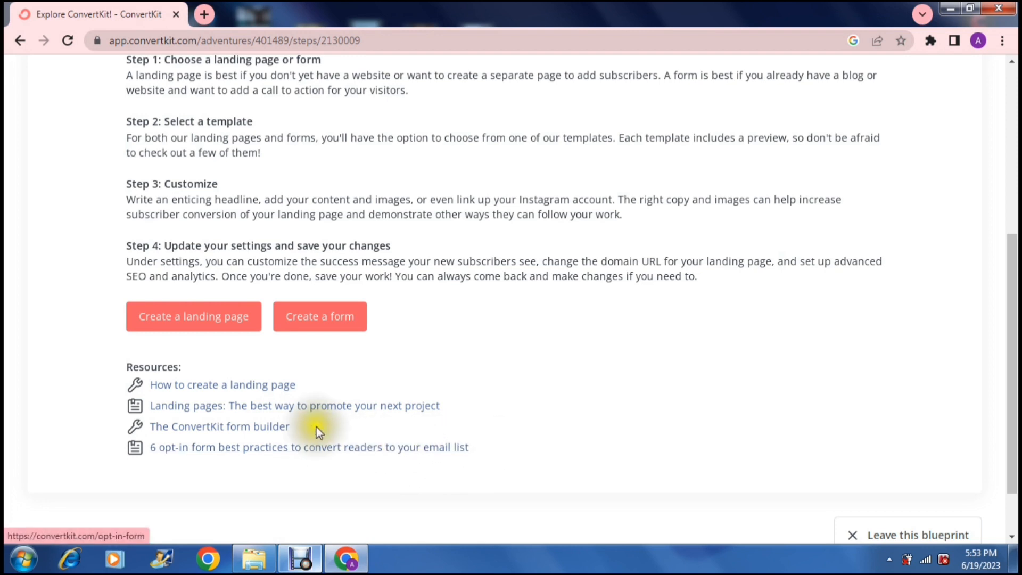
left_click(218, 320)
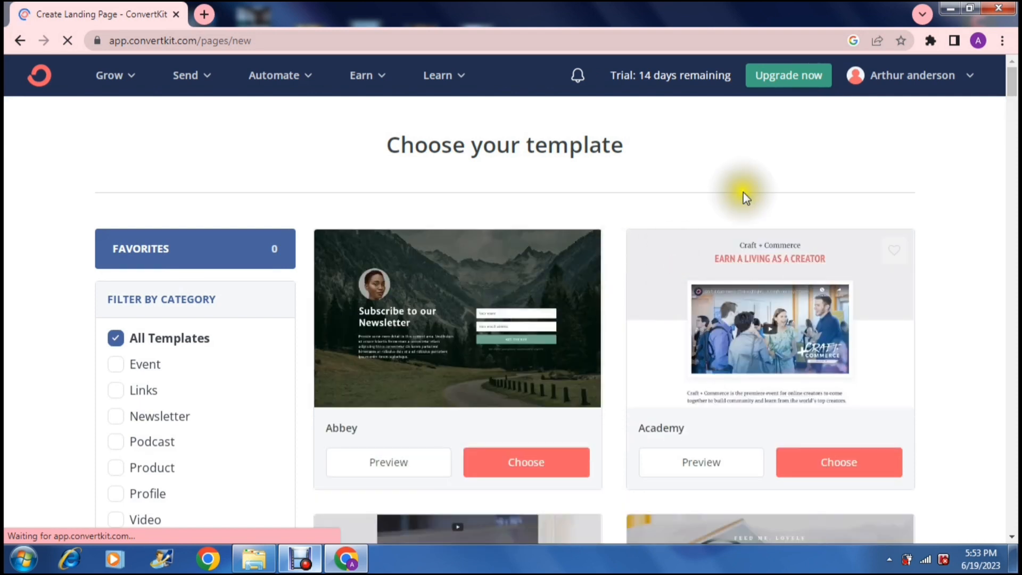
Step: Browse the landing page templates, the favorites option and the category filters
left_click_drag(1011, 88, 1010, 99)
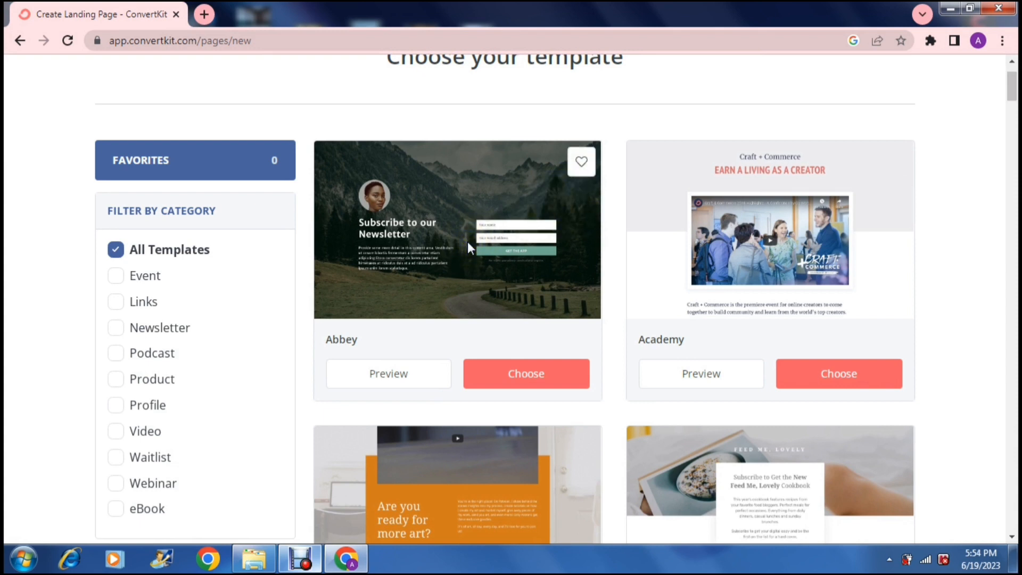
left_click(583, 167)
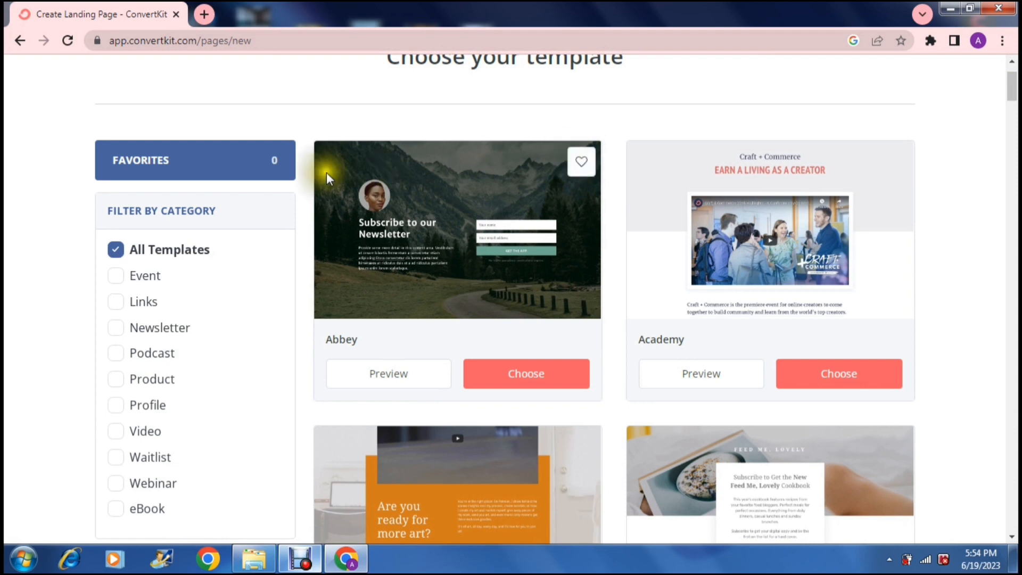
left_click(220, 168)
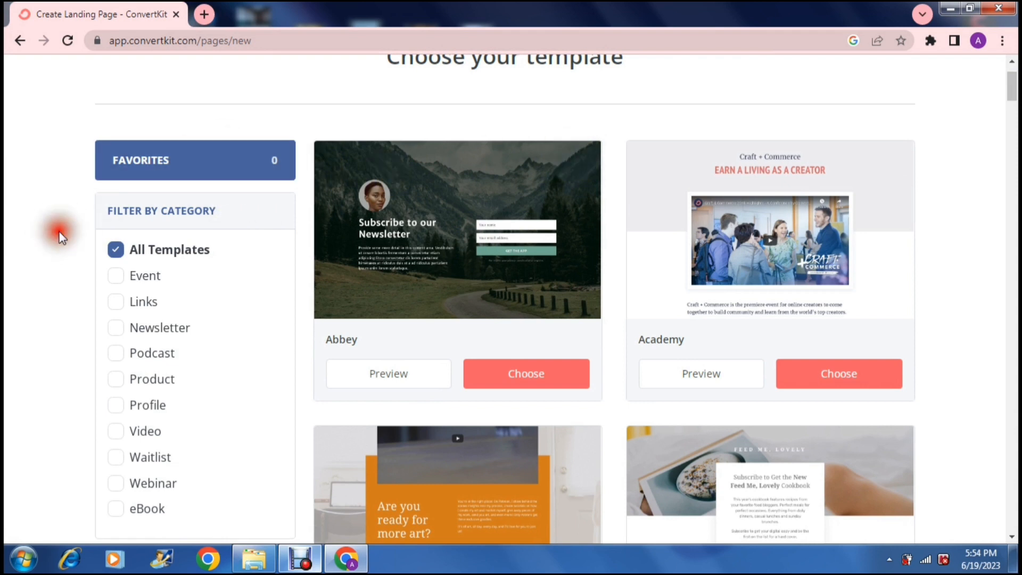
scroll(60, 235, "down", 2)
scroll(59, 232, "down", 3)
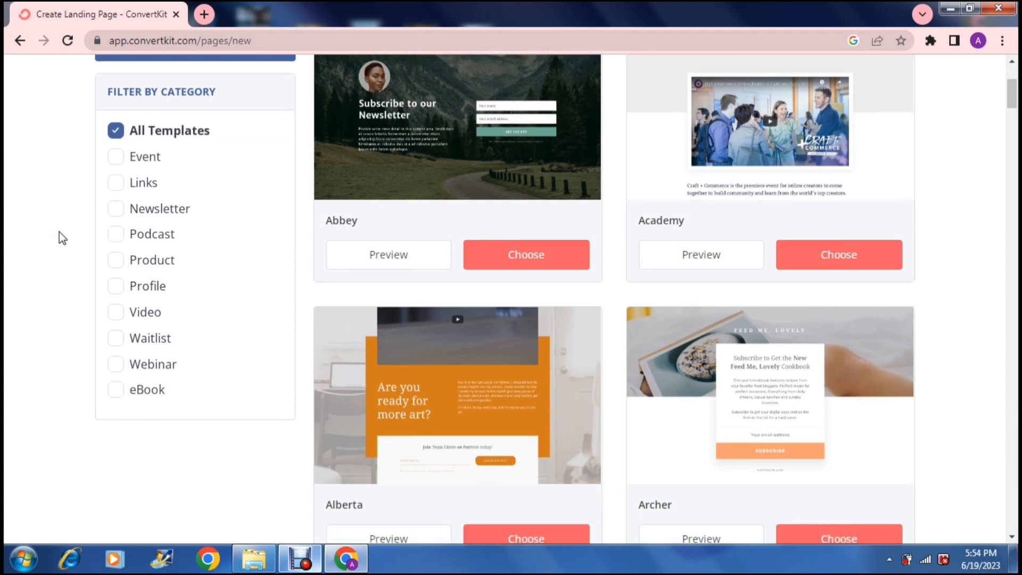
left_click(75, 328)
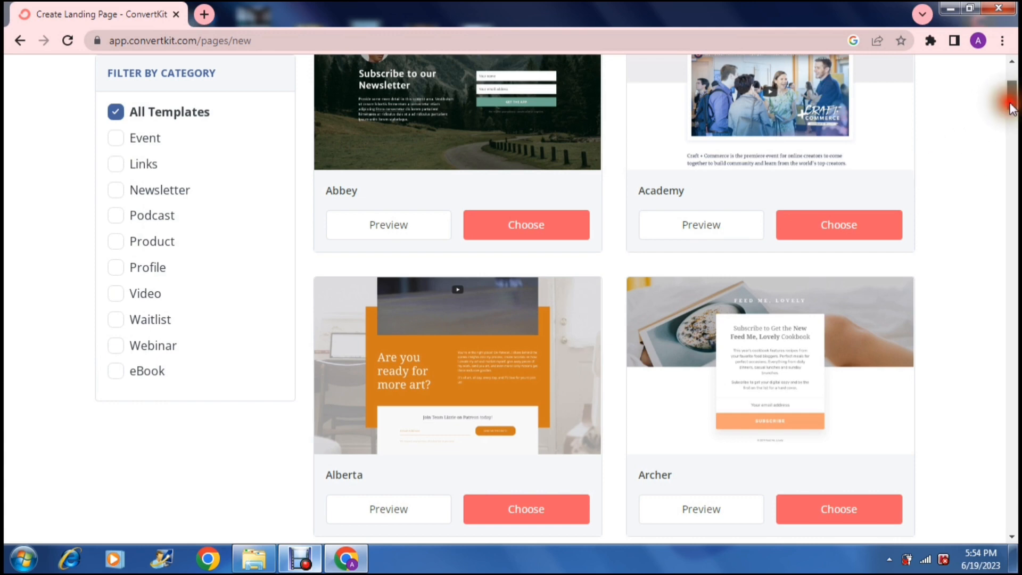
left_click_drag(1006, 104, 1010, 80)
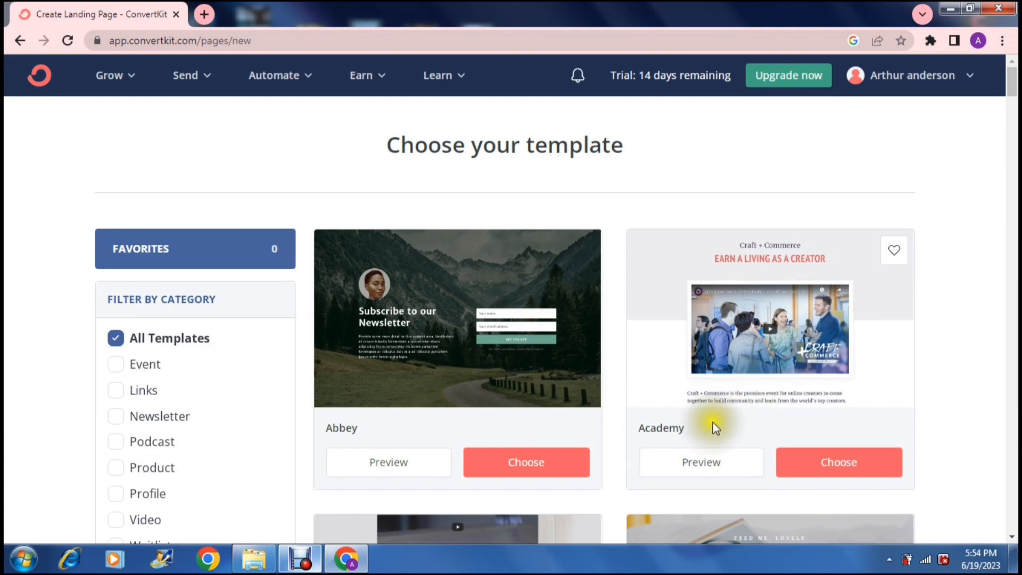
Step: Preview the Academy template in desktop view and choose it for the new landing page
left_click(708, 463)
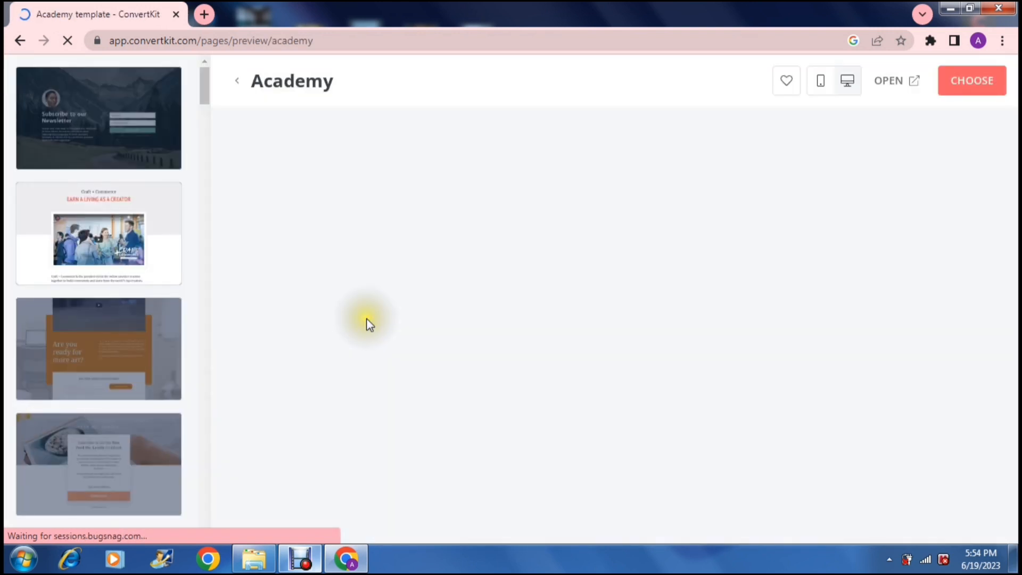
left_click_drag(205, 98, 207, 50)
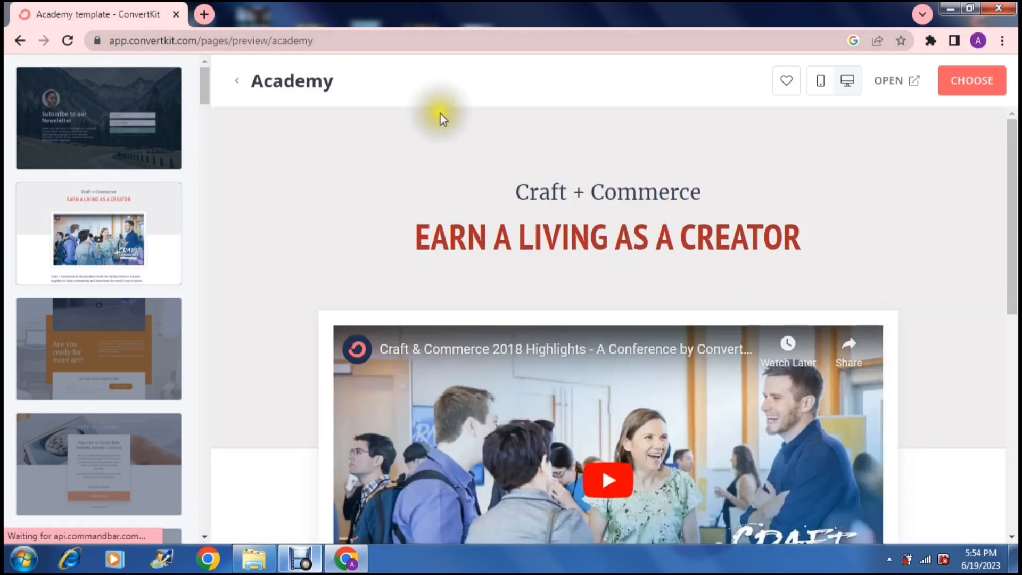
left_click(847, 85)
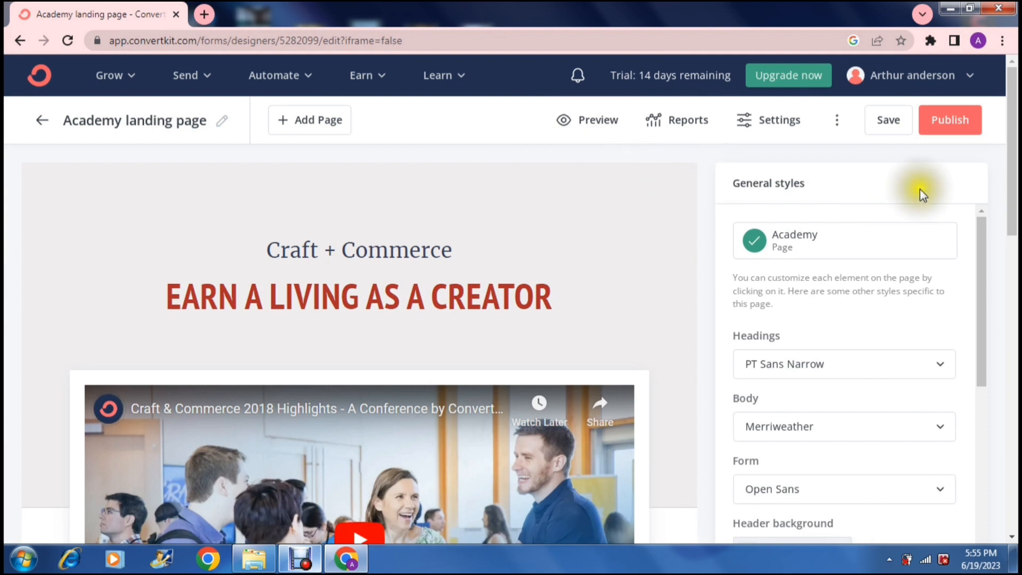
Step: Set the landing page's header background color to pink #F01382 in the general styles
left_click_drag(1013, 157, 1001, 202)
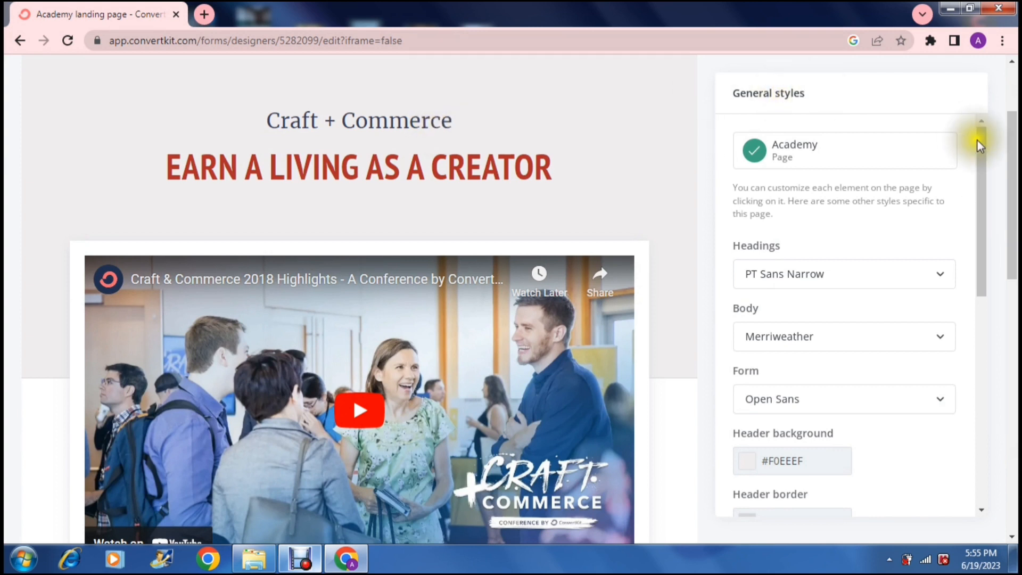
scroll(1014, 176, "up", 3)
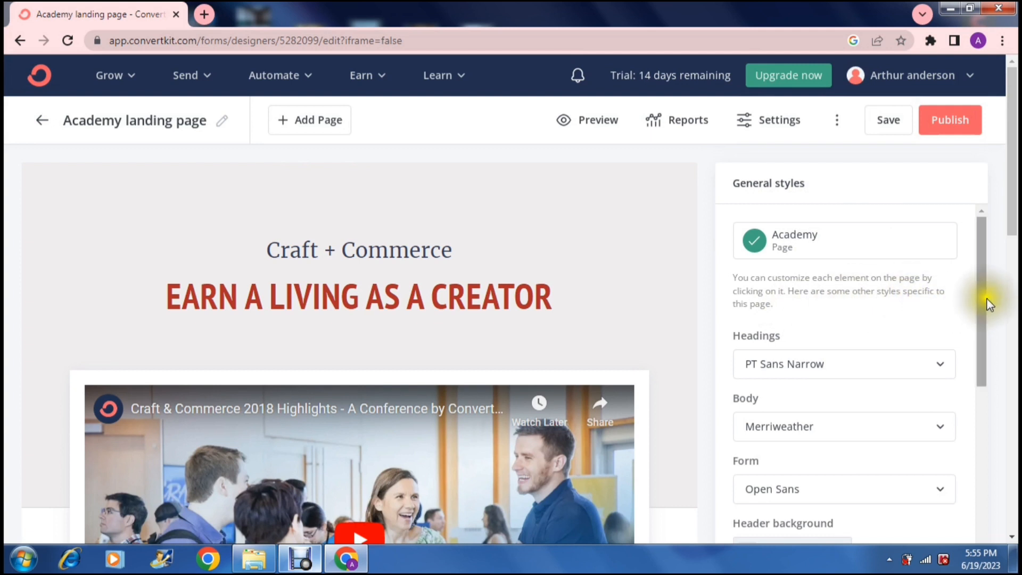
left_click_drag(988, 300, 993, 411)
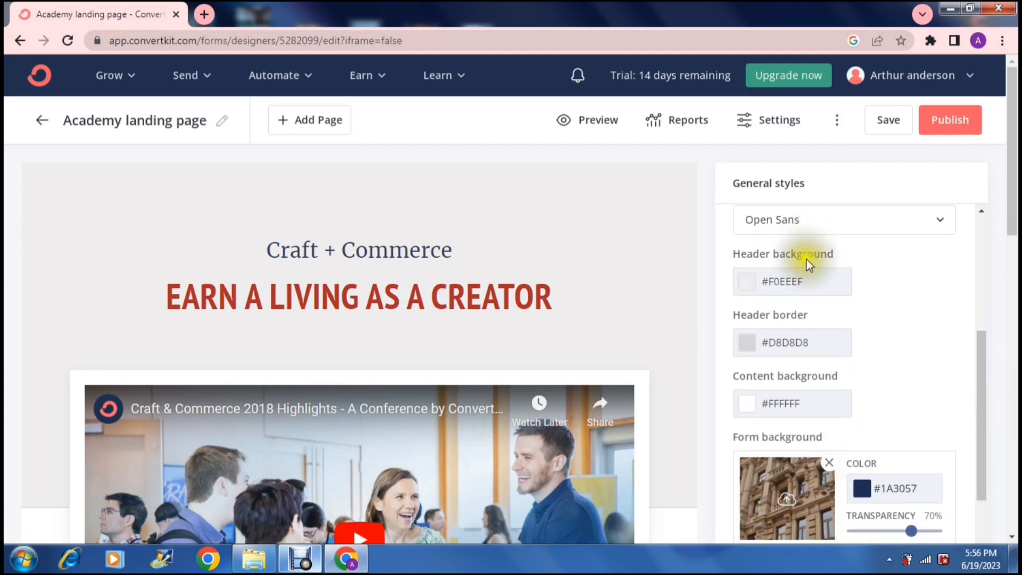
left_click(803, 284)
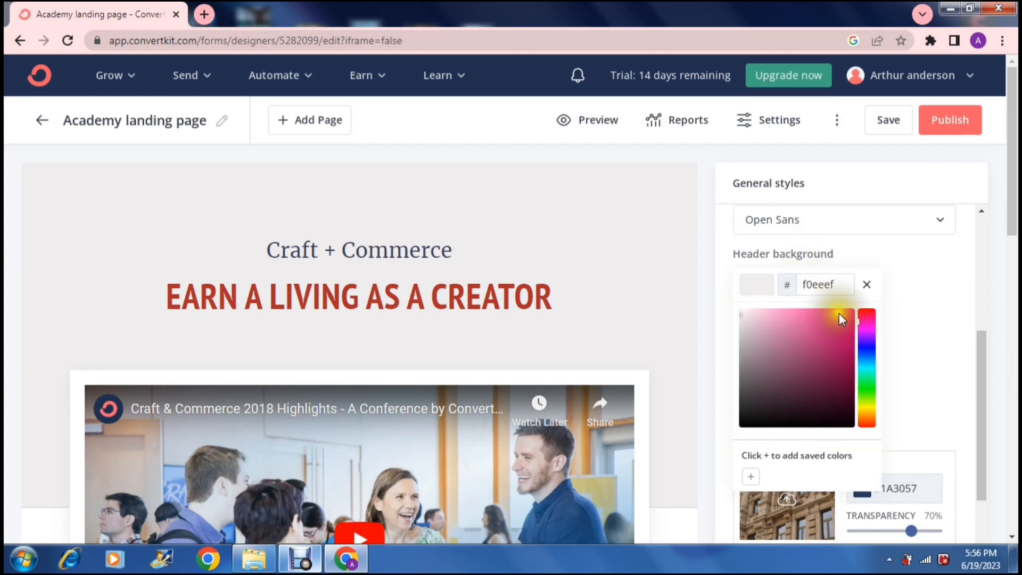
left_click(846, 317)
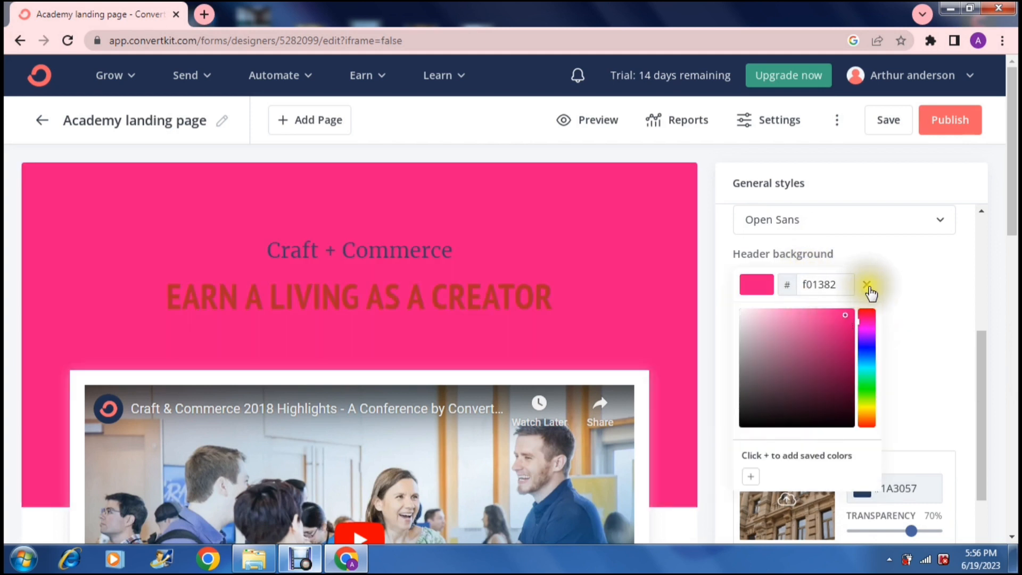
left_click(871, 293)
Step: Set the header border color to black #000000
left_click(834, 346)
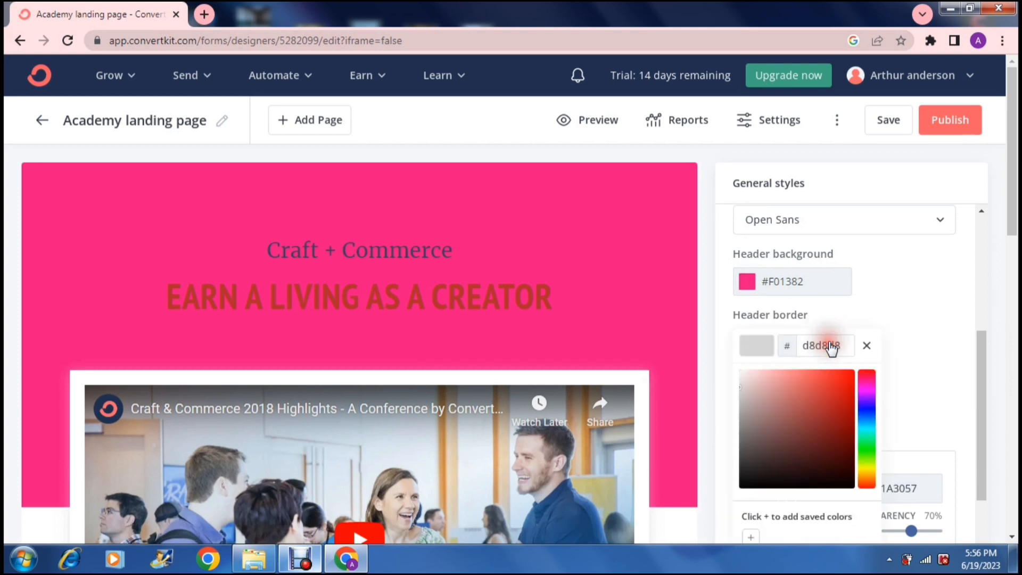
left_click(841, 379)
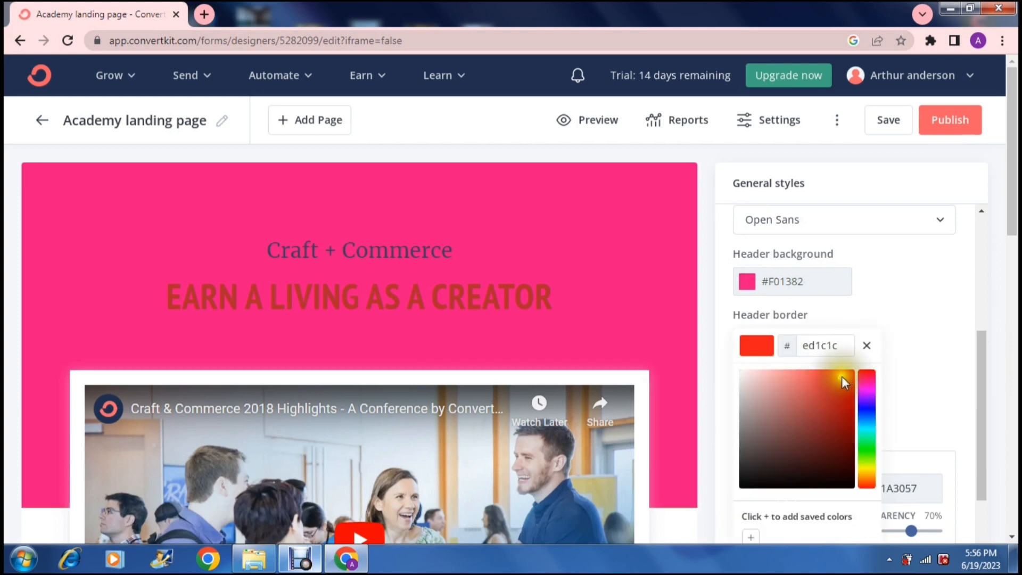
left_click_drag(842, 376, 724, 512)
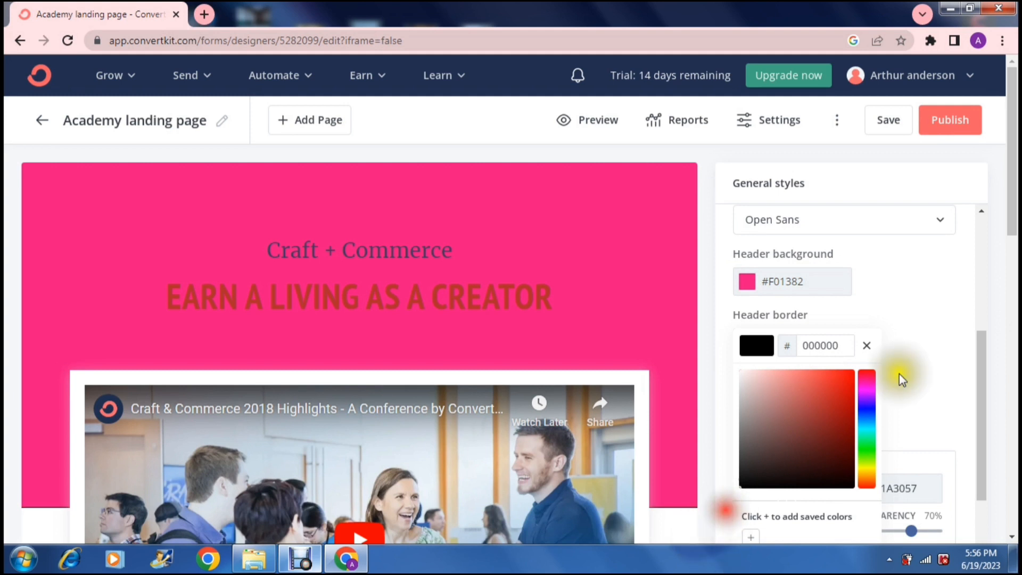
left_click(866, 346)
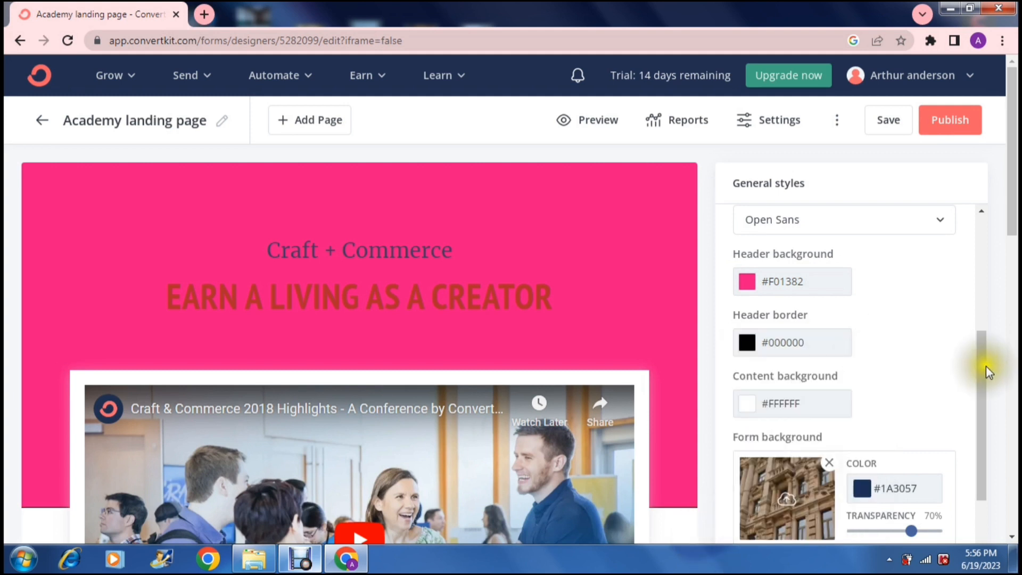
Step: Set the form background's transparency to 53%
left_click_drag(984, 366, 984, 415)
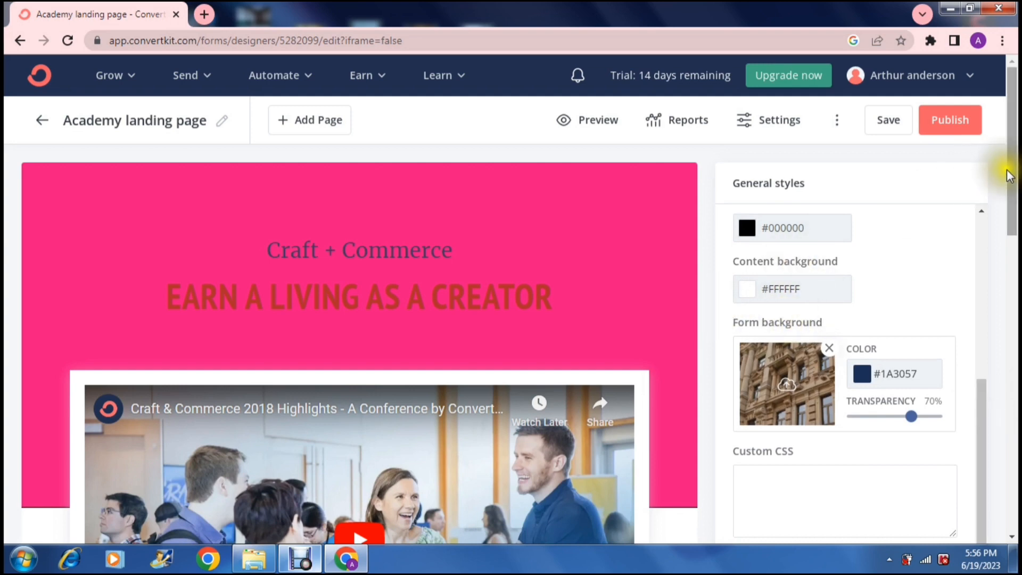
left_click_drag(1006, 171, 982, 254)
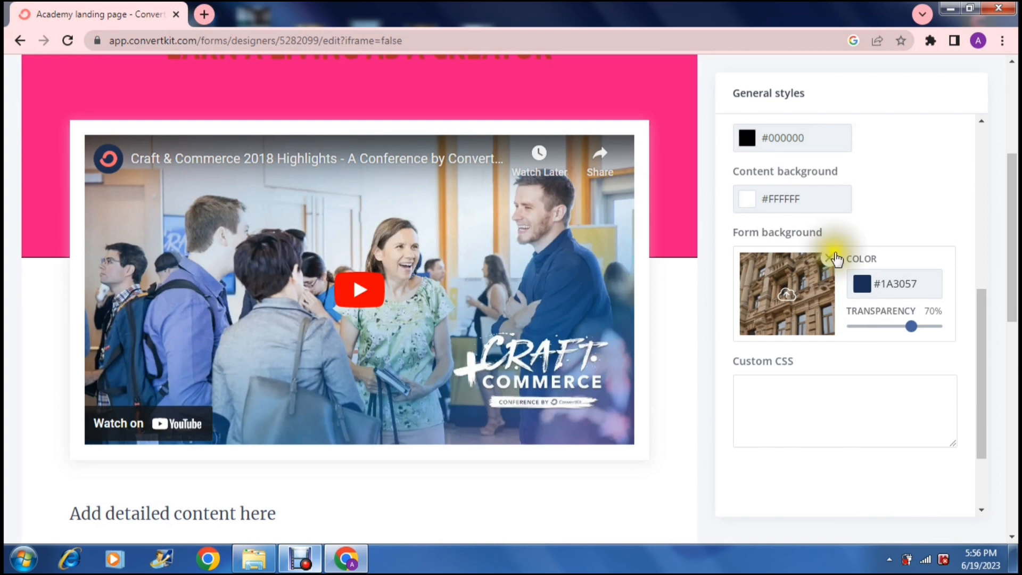
left_click(923, 331)
left_click_drag(923, 334, 900, 339)
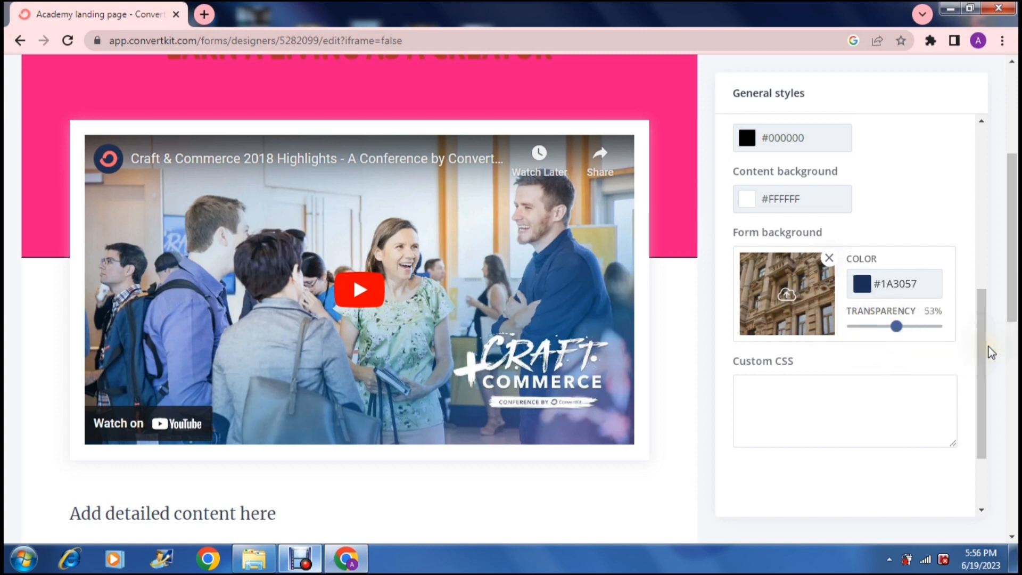
Step: Shorten the header text above the "Earn a living as a creator" headline to "Craft"
left_click_drag(979, 346, 950, 145)
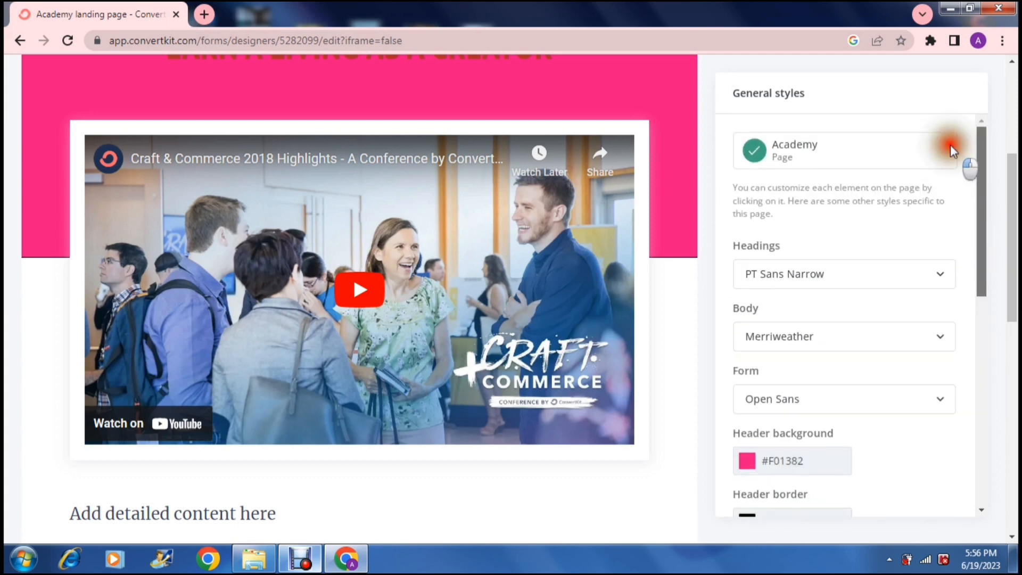
left_click_drag(1016, 200, 1008, 172)
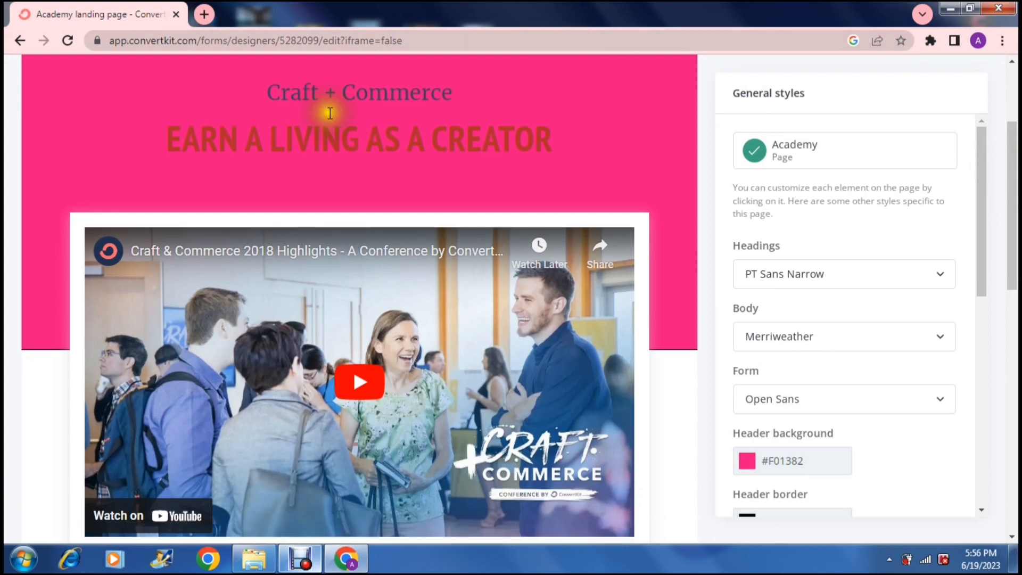
left_click(366, 91)
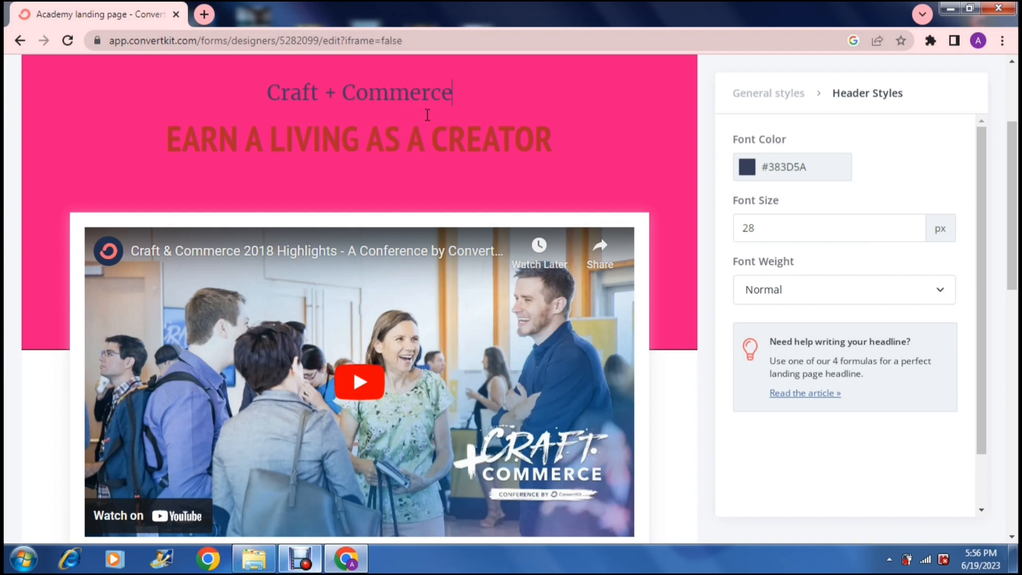
key("BackSpace")
key("BackSpace")
key("BackSpace")
key("BackSpace")
key("BackSpace")
key("BackSpace")
key("BackSpace")
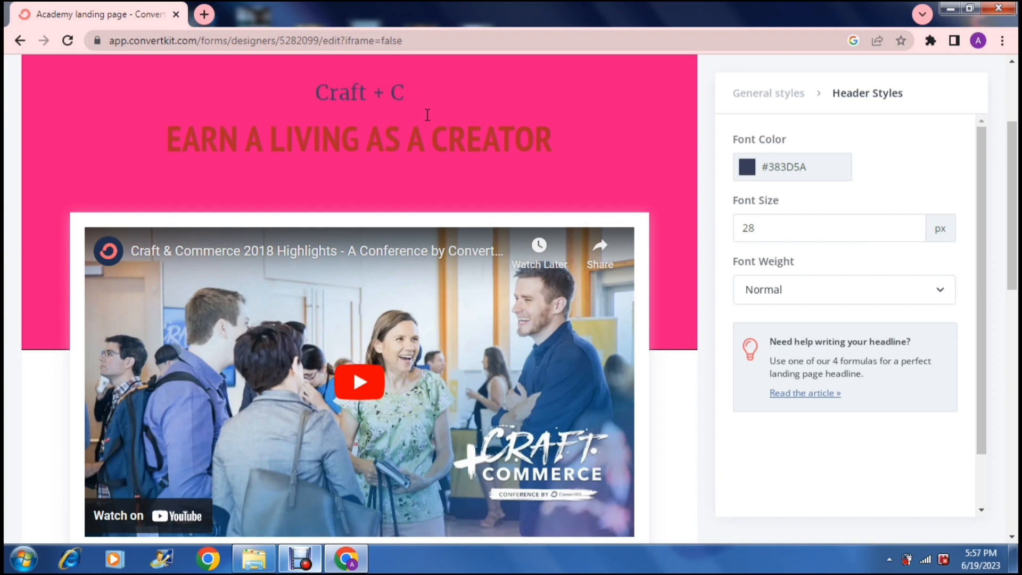
key("BackSpace")
key("BackSpace")
key("BackSpace")
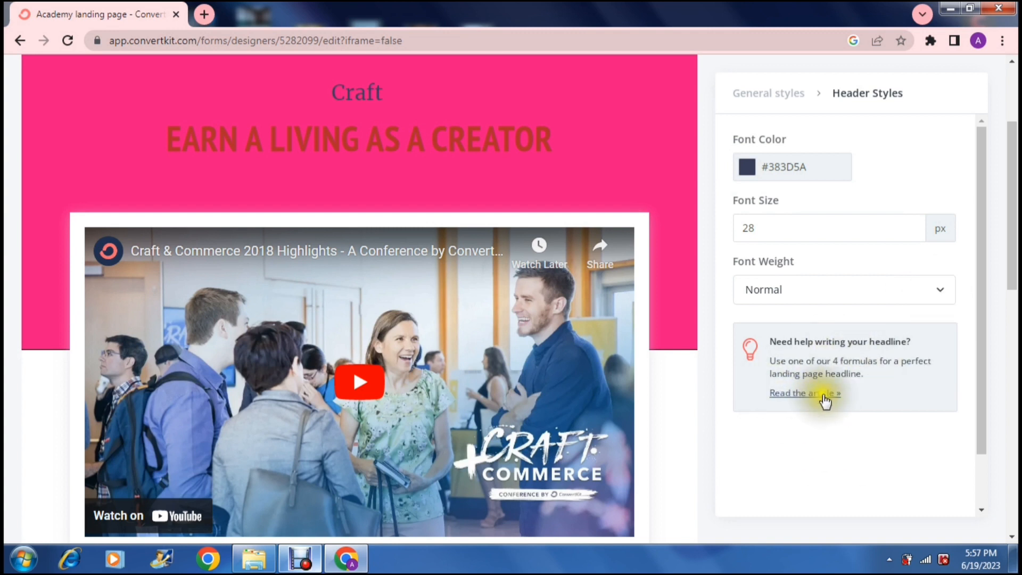
Step: Open the settings of the embedded video below the headline and examine its YouTube URL
left_click_drag(979, 398, 976, 344)
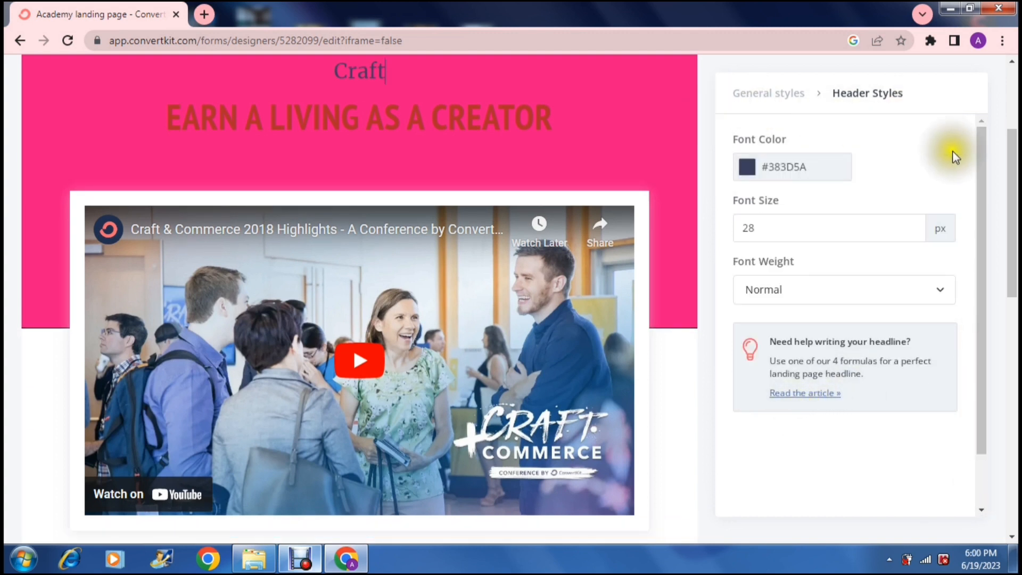
scroll(1013, 184, "down", 1)
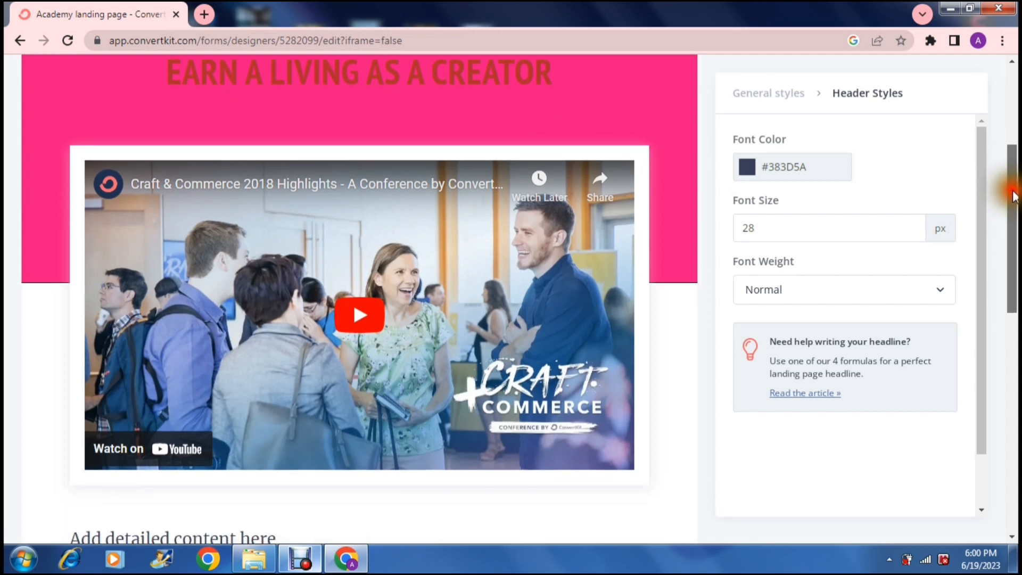
left_click(409, 236)
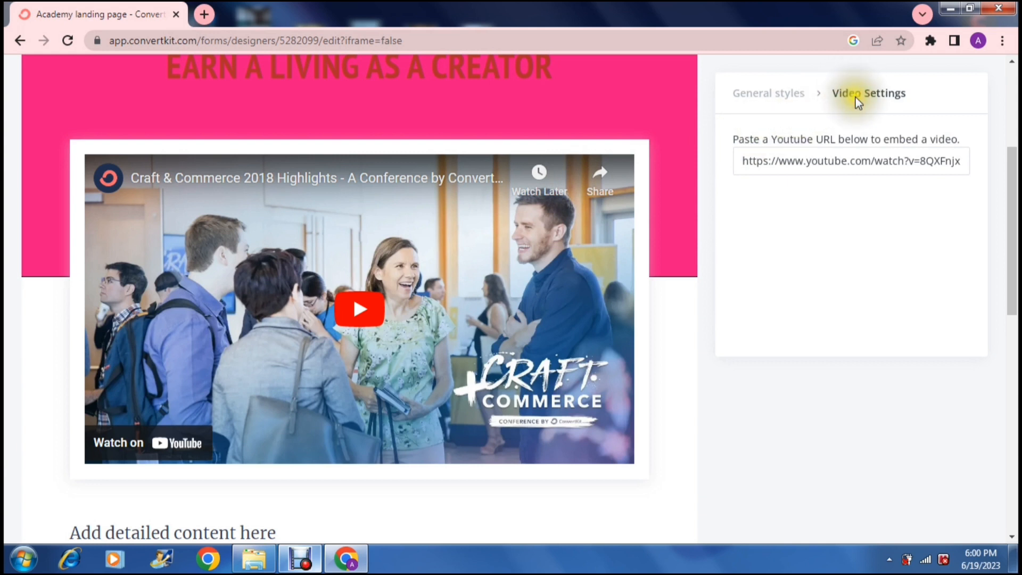
left_click(813, 161)
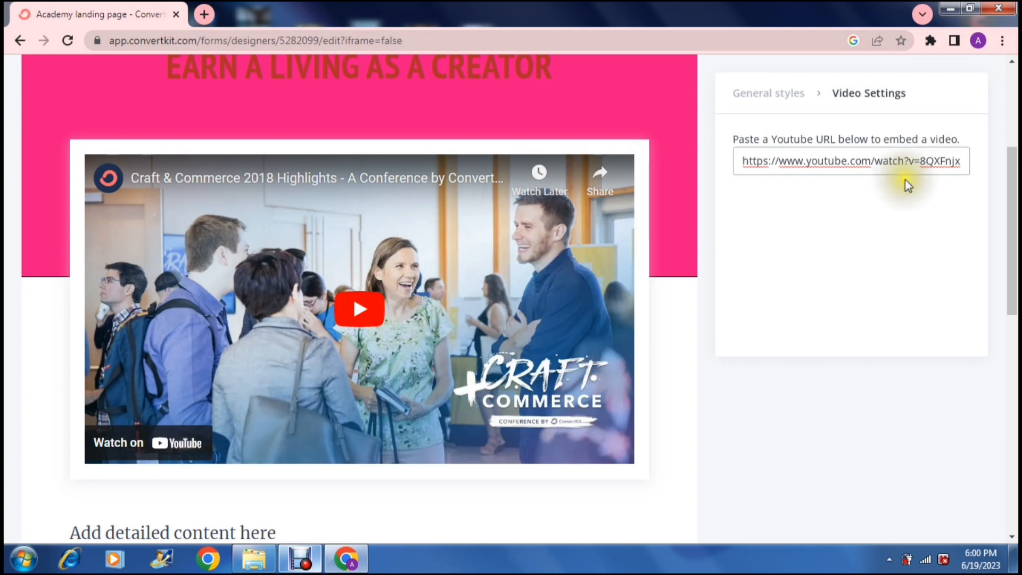
Step: Insert a Button block below the "Add detailed content here" text
left_click_drag(1008, 221, 1015, 317)
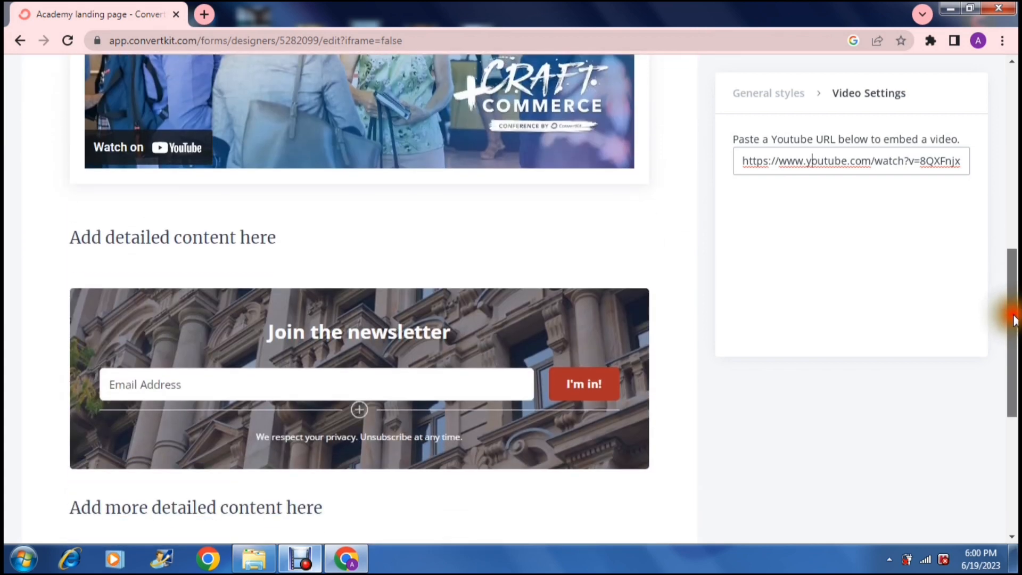
left_click(218, 238)
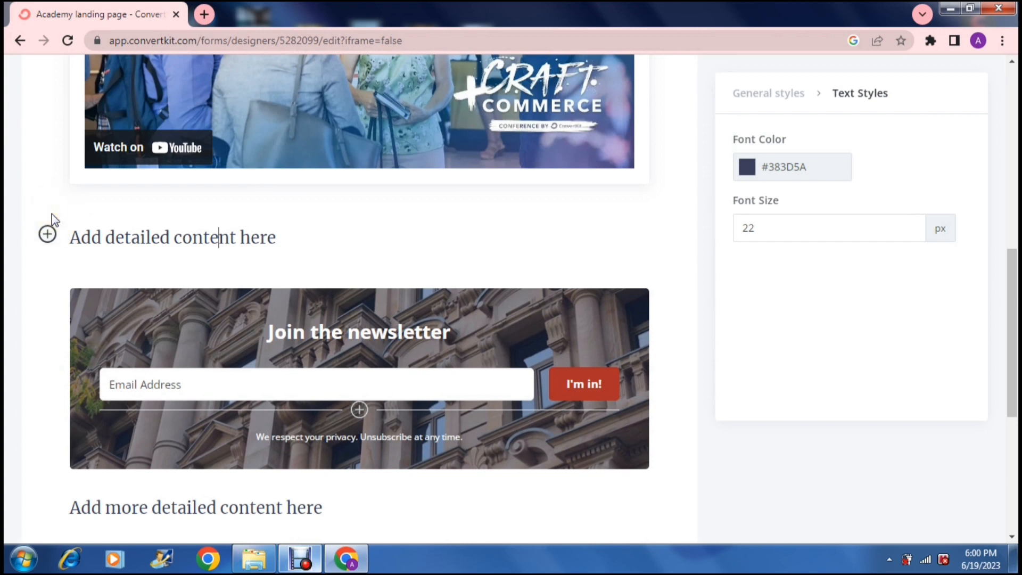
left_click(47, 234)
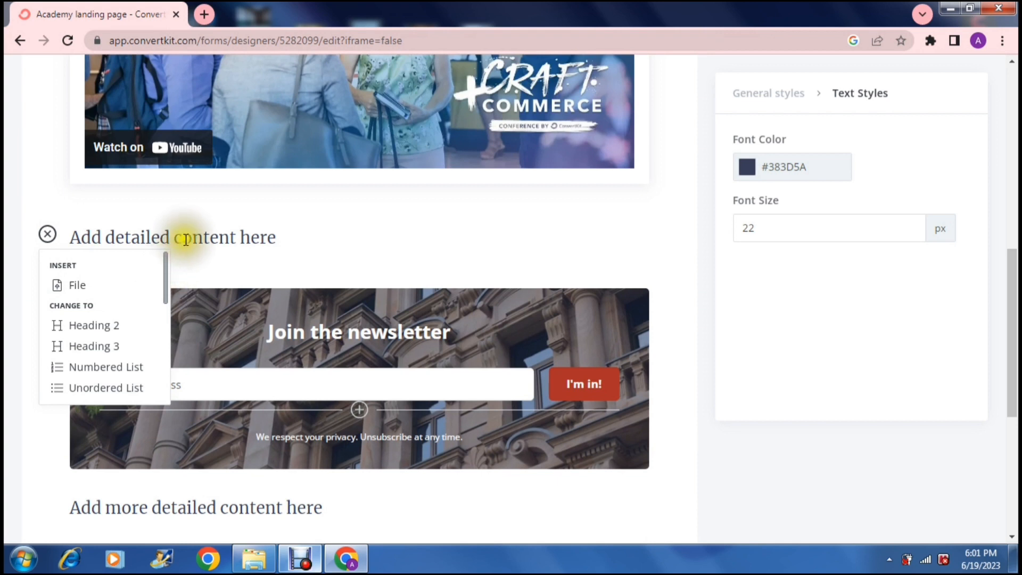
left_click_drag(165, 265, 162, 363)
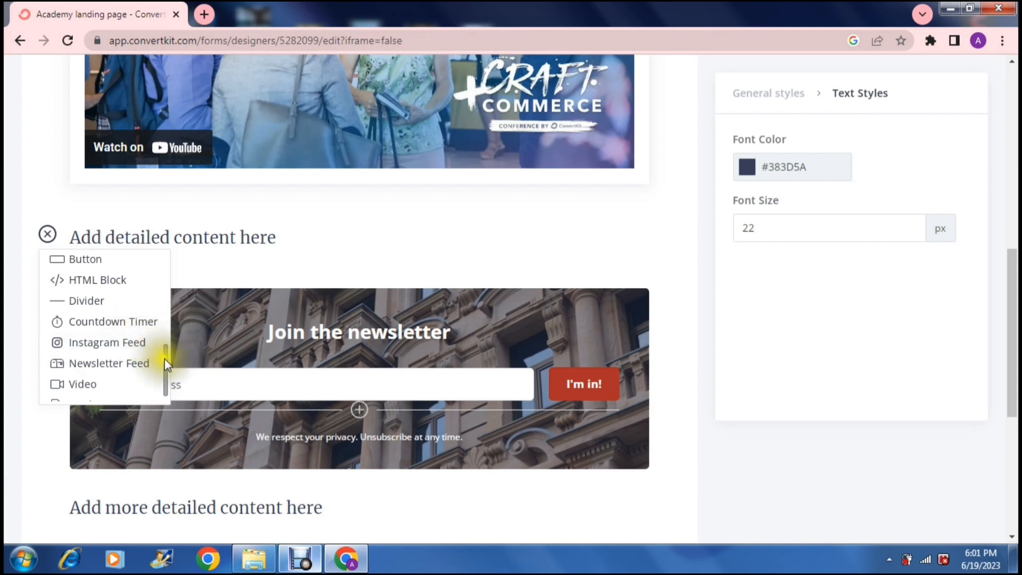
mouse_move(165, 361)
left_mouse_down()
mouse_move(167, 382)
mouse_move(168, 349)
left_mouse_up()
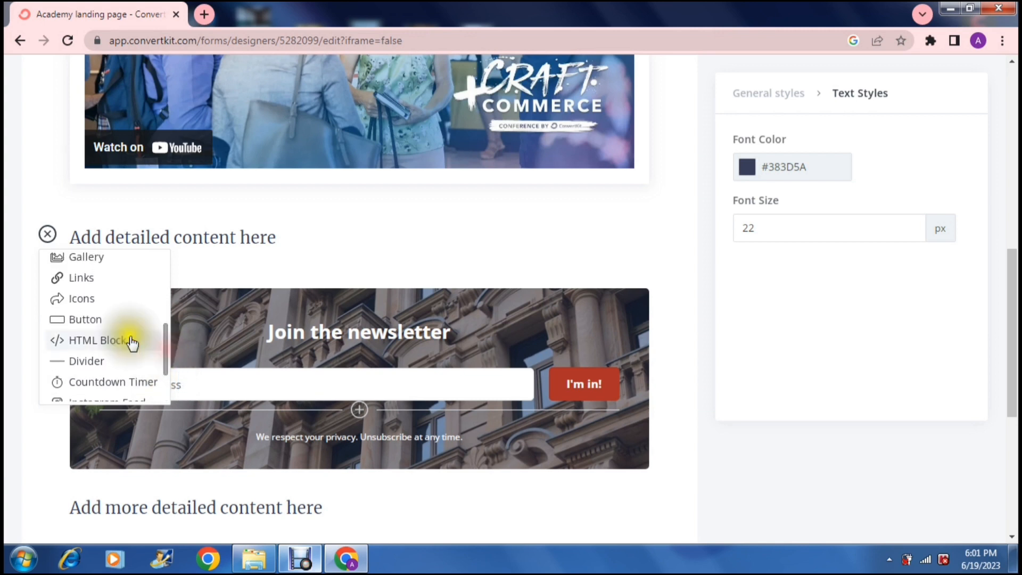
left_click(85, 319)
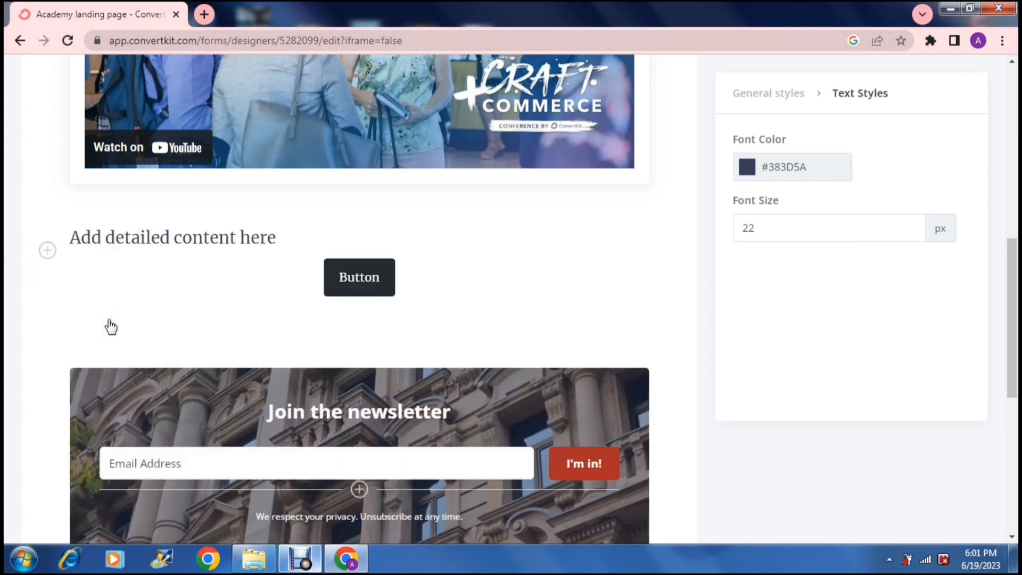
Step: Increase the new button's margin slightly, leaving its link URL empty
left_click(354, 282)
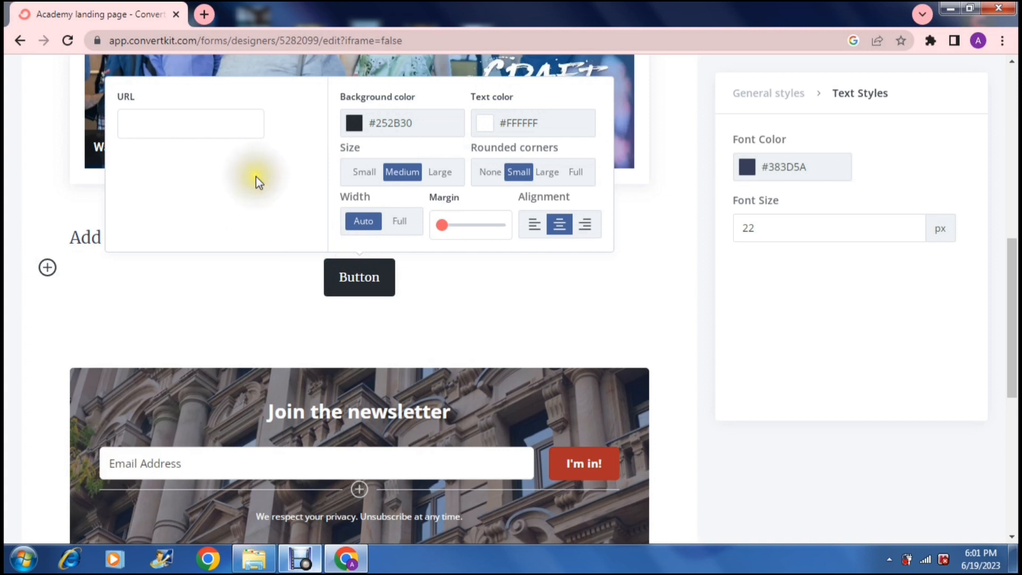
left_click(199, 123)
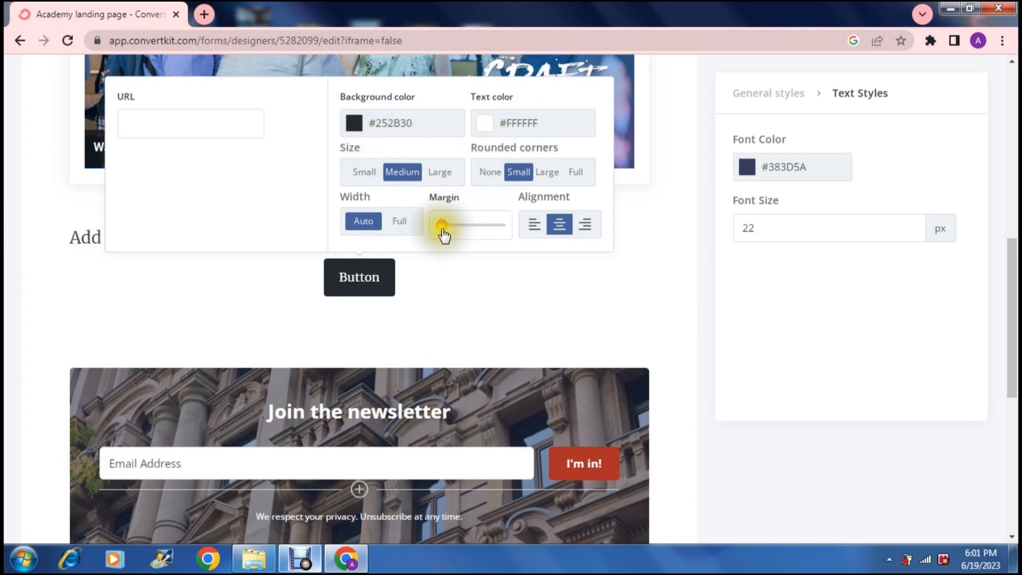
mouse_move(444, 234)
left_mouse_down()
mouse_move(475, 251)
mouse_move(456, 229)
left_mouse_up()
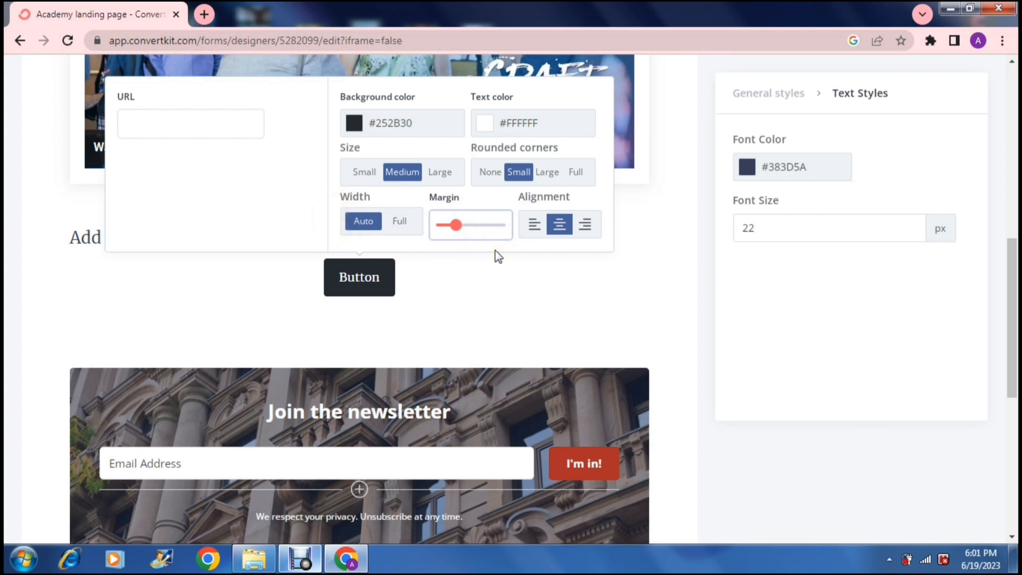
left_click(508, 292)
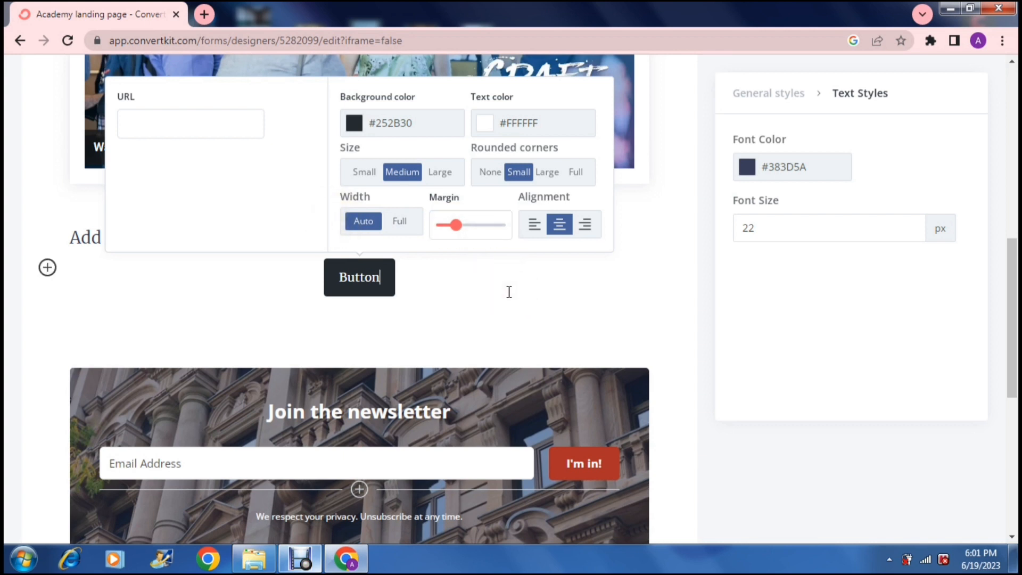
Step: Examine the style settings of the newsletter form's header and its Email Address field
left_click(486, 384)
left_click_drag(1010, 308, 1013, 375)
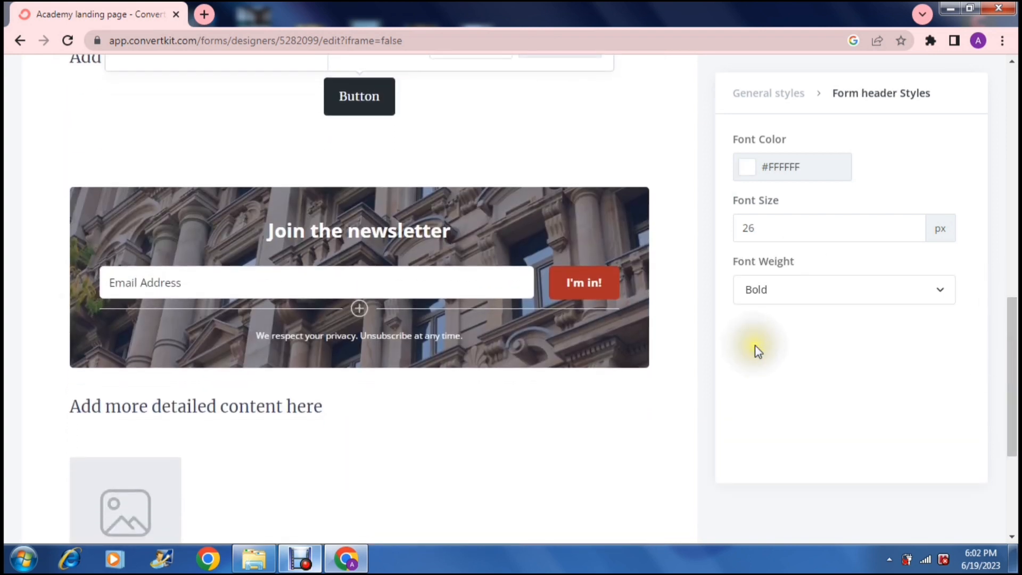
left_click(483, 280)
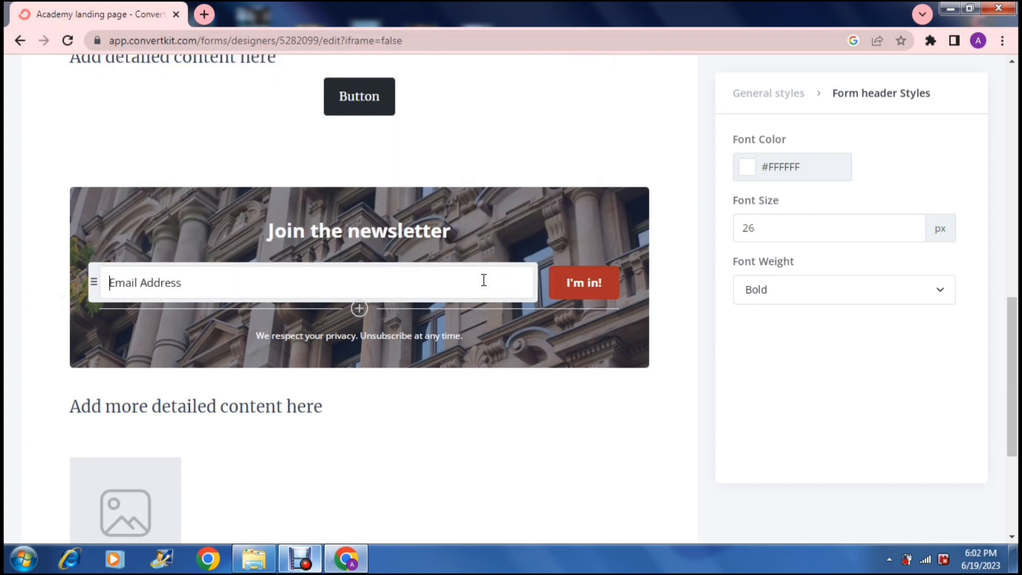
left_click(484, 280)
left_click(212, 279)
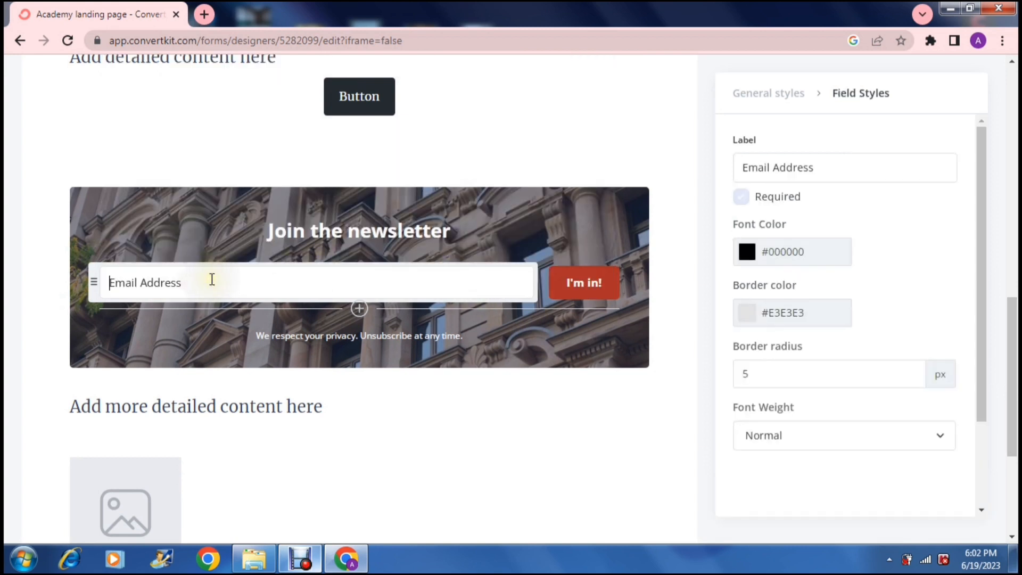
type("f")
key("BackSpace")
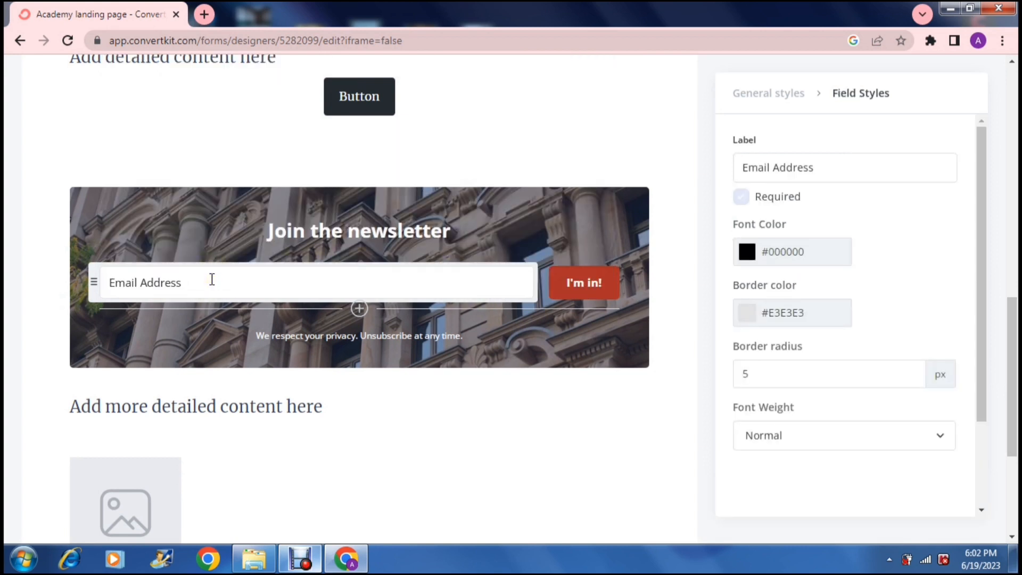
left_click(94, 283)
left_click(94, 283)
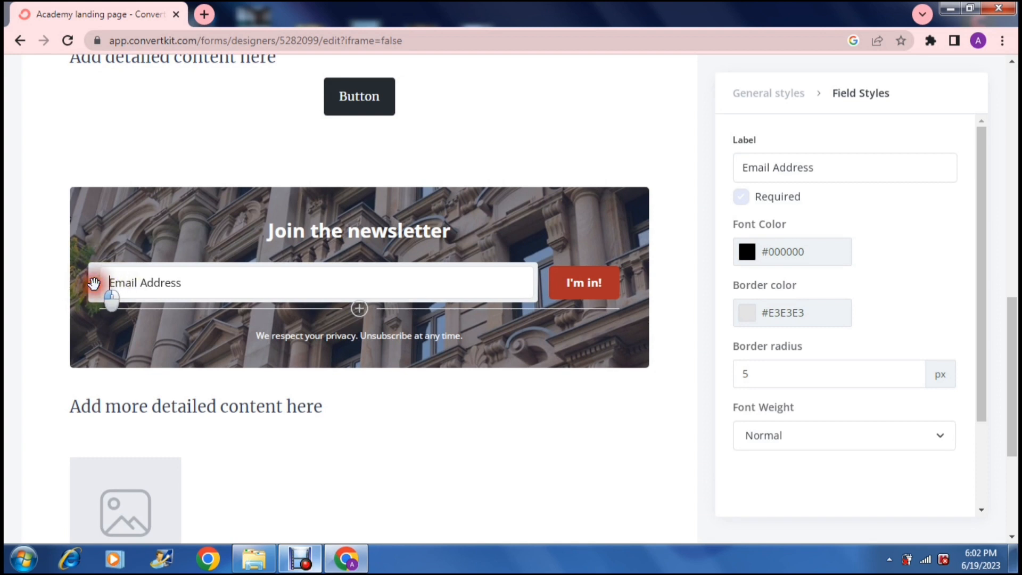
mouse_move(93, 283)
left_mouse_down()
mouse_move(91, 241)
mouse_move(99, 288)
left_mouse_up()
Step: Add a blank custom field below Email Address in the newsletter form and open the "I'm in!" button's styles
left_click(359, 310)
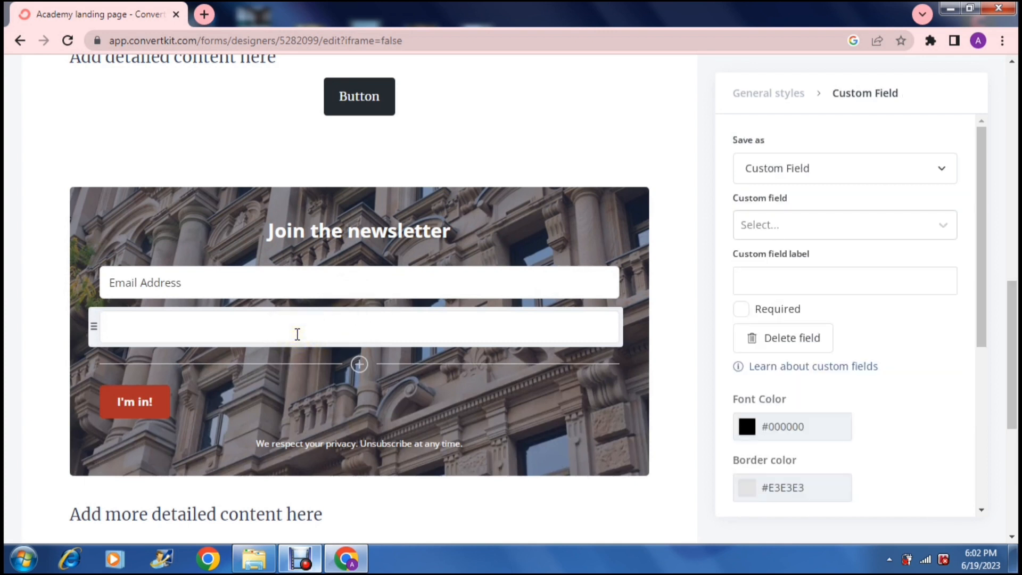
left_click(136, 410)
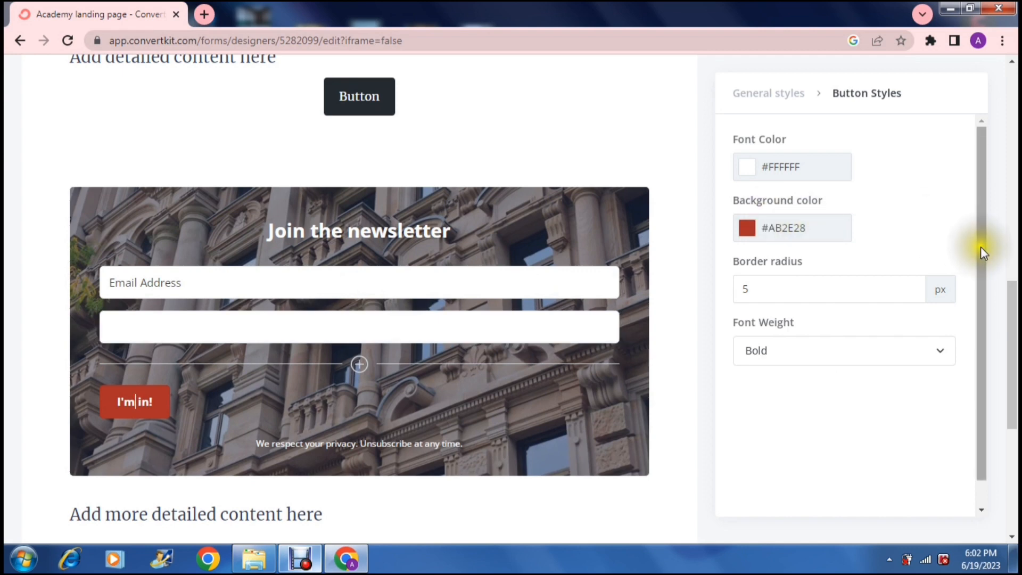
Step: Fill the image placeholder below "Add more detailed content here" with the Unsplash "camera" photo of a red-and-blue-lit camera above a hand
left_click_drag(981, 247, 1010, 426)
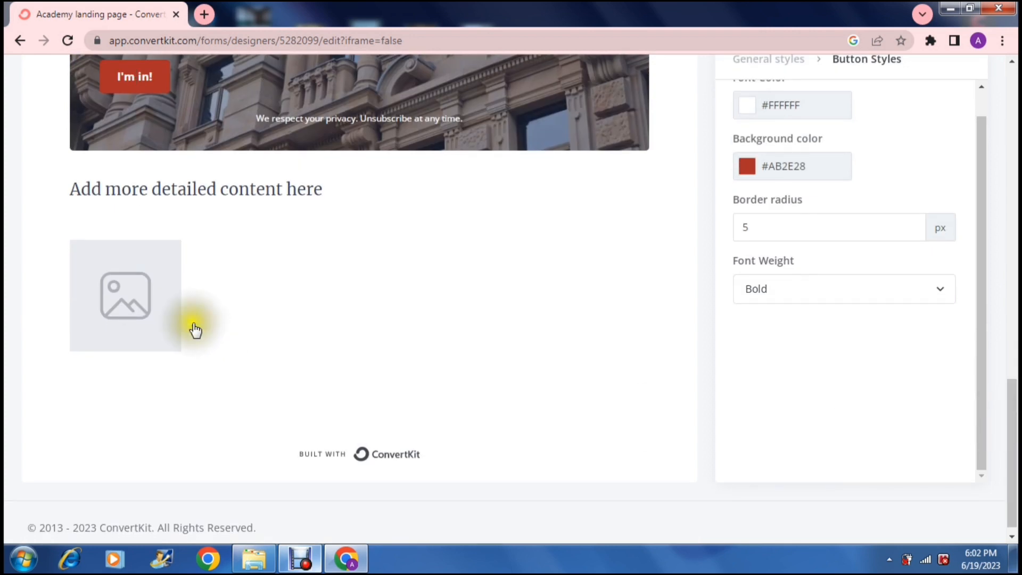
left_click(127, 305)
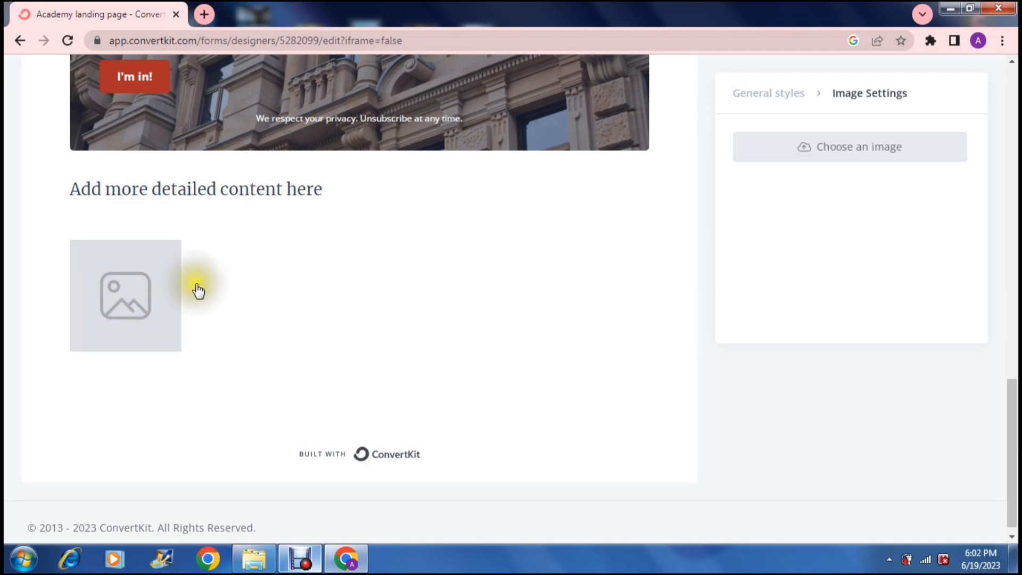
left_click(253, 191)
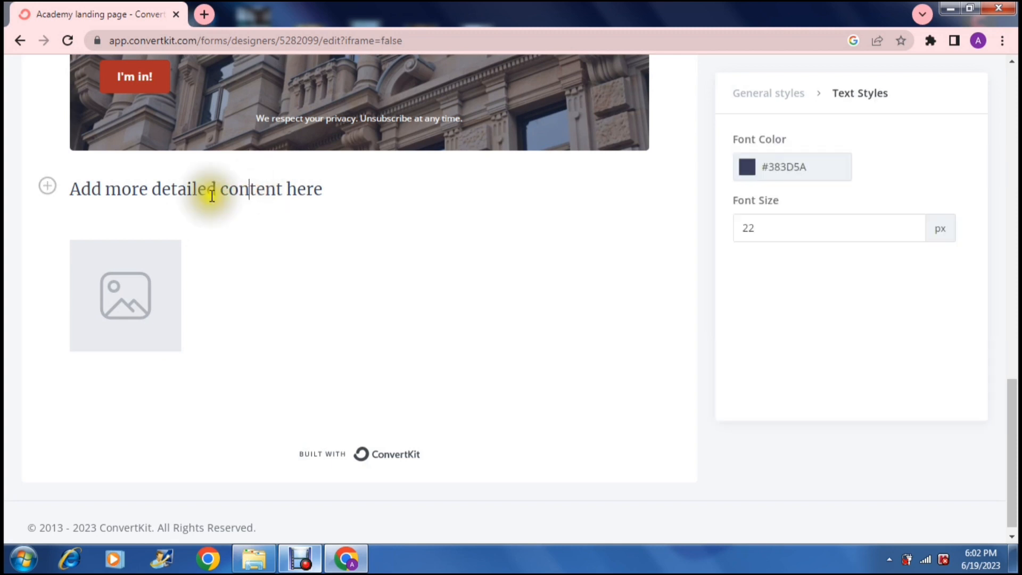
left_click(115, 261)
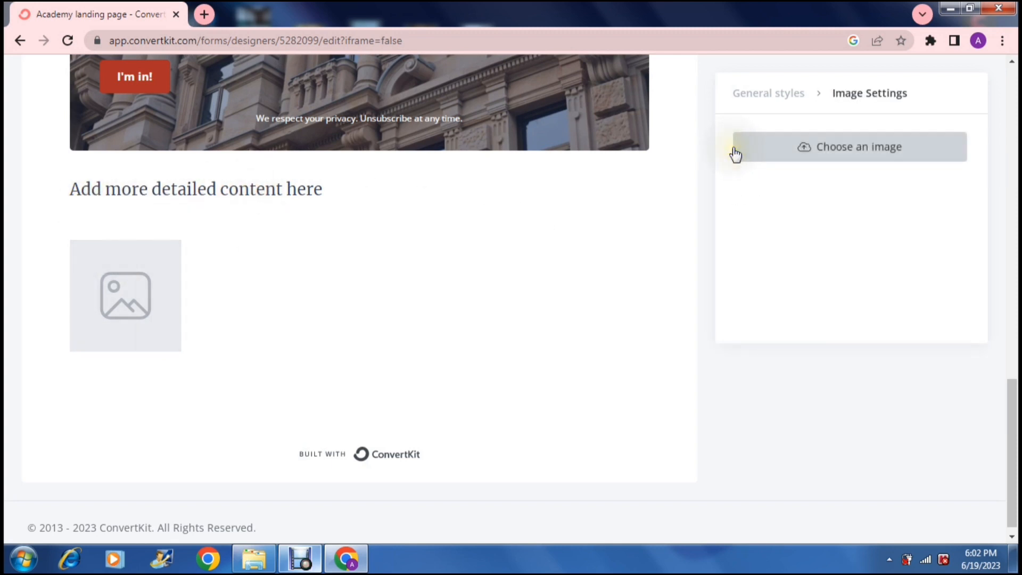
left_click(794, 146)
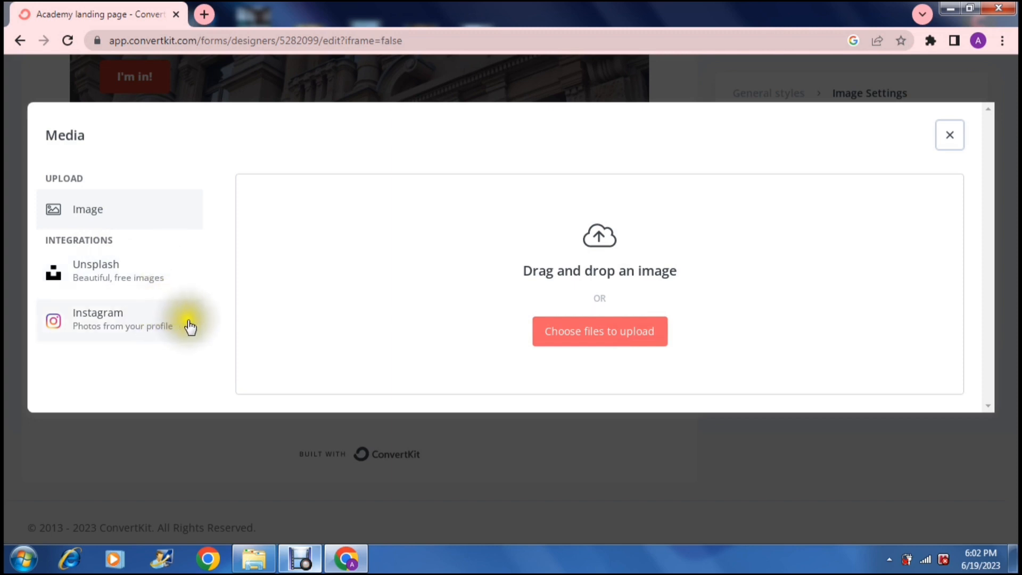
left_click(138, 281)
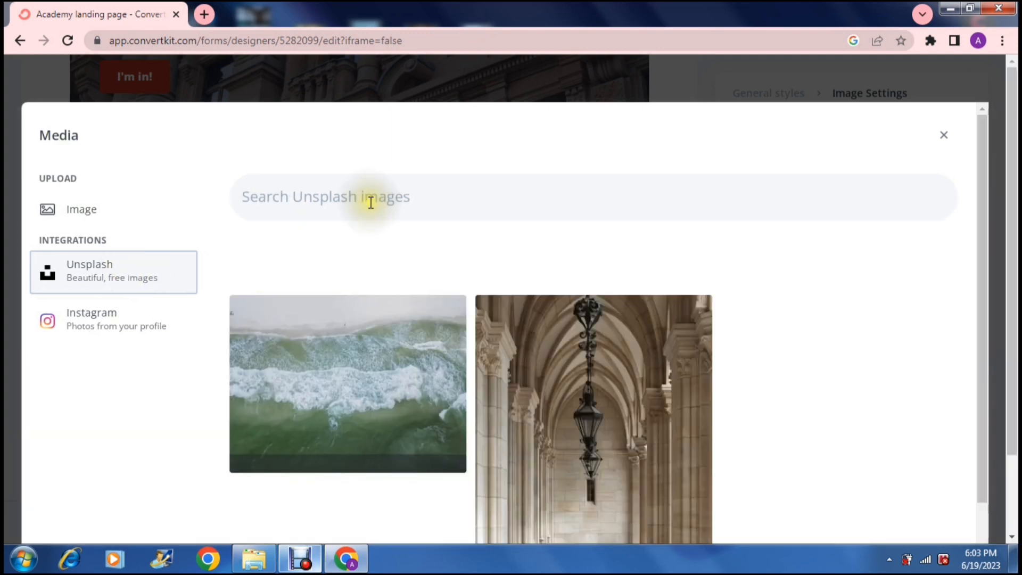
left_click(370, 200)
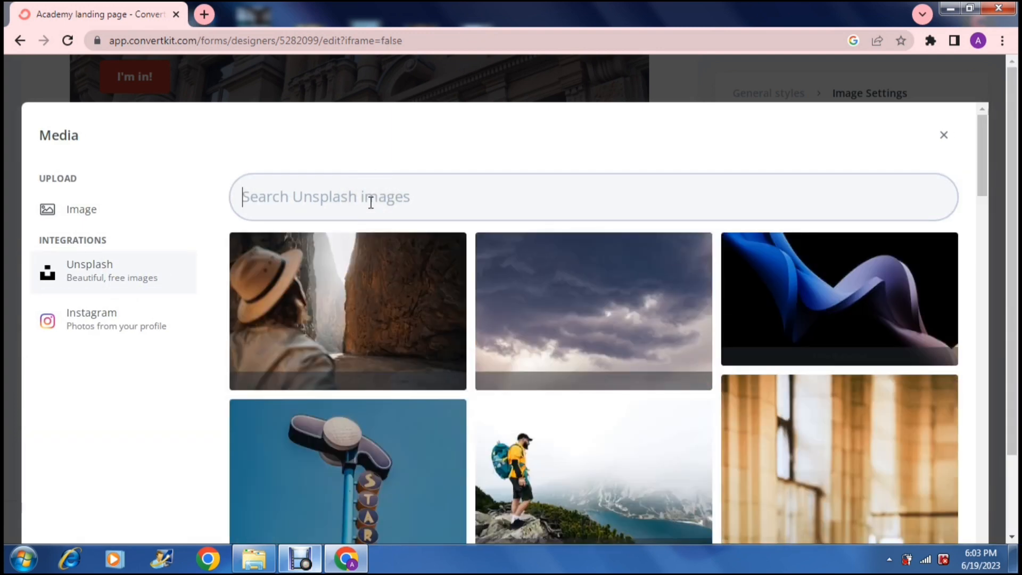
type("camera")
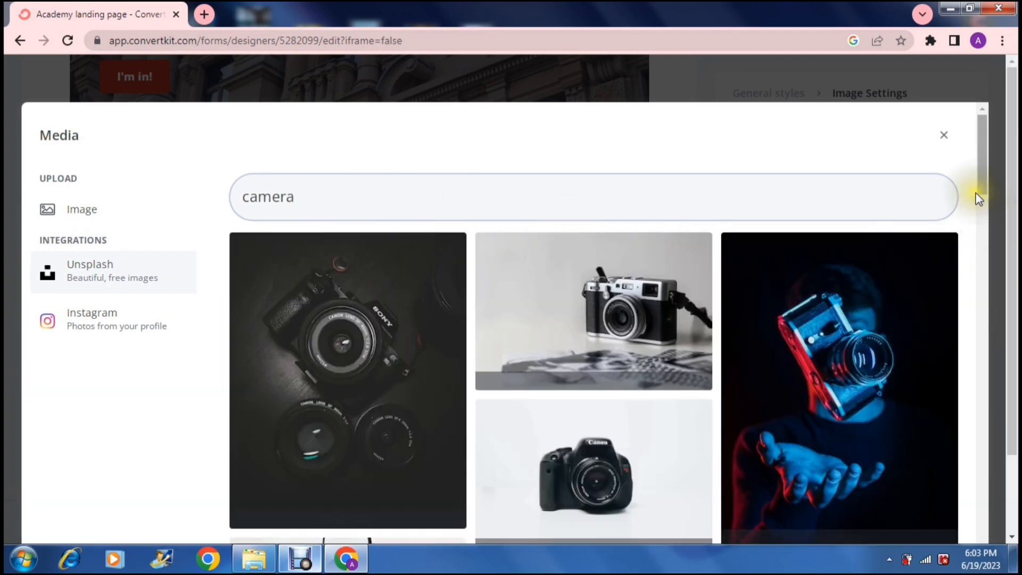
left_click_drag(981, 148, 981, 173)
left_click(850, 223)
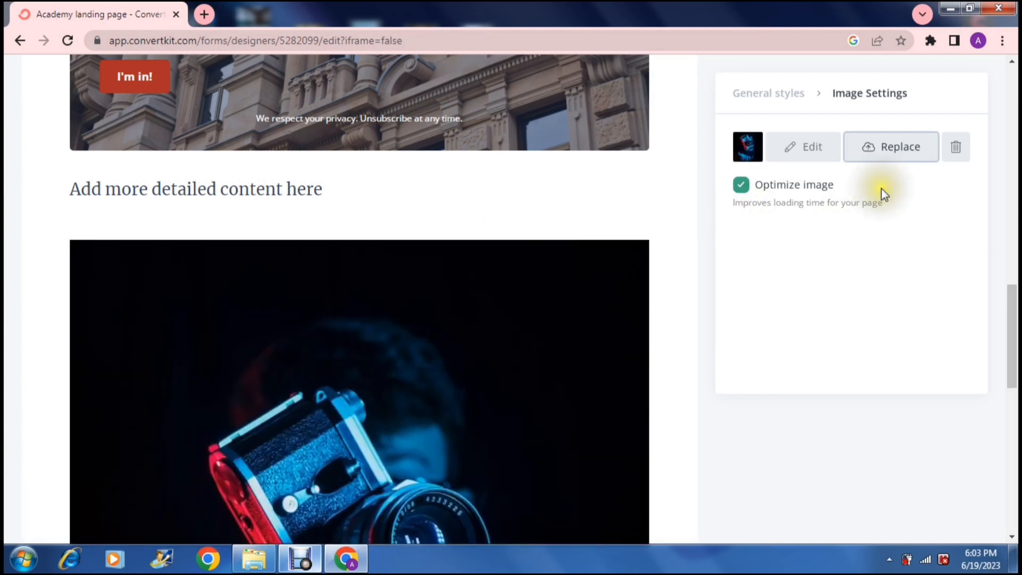
Step: Try cropping away the lower part of the camera image in the image editor, and discard the crop
left_click_drag(1014, 350, 1015, 417)
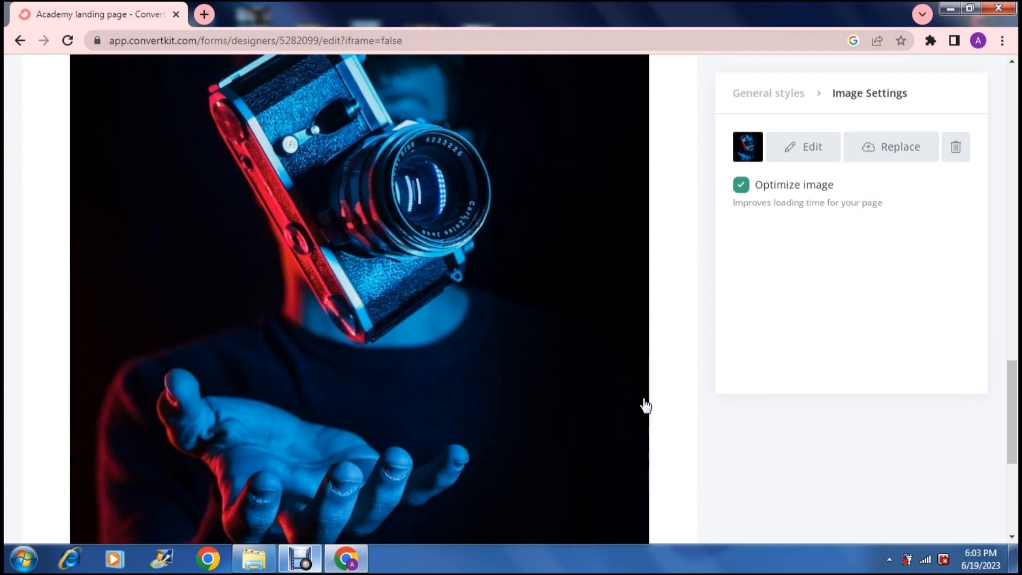
left_click(794, 149)
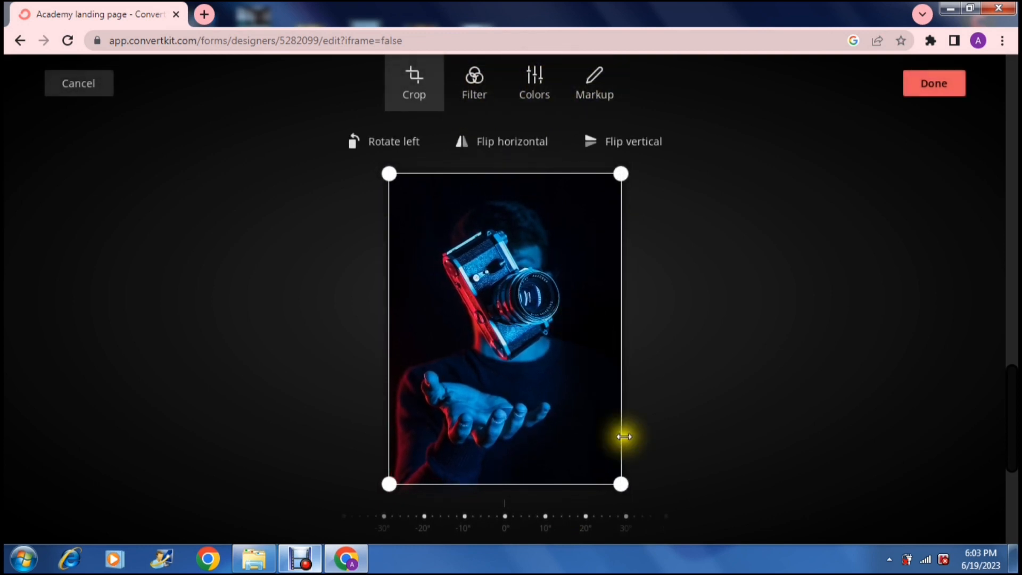
left_click_drag(621, 484, 569, 408)
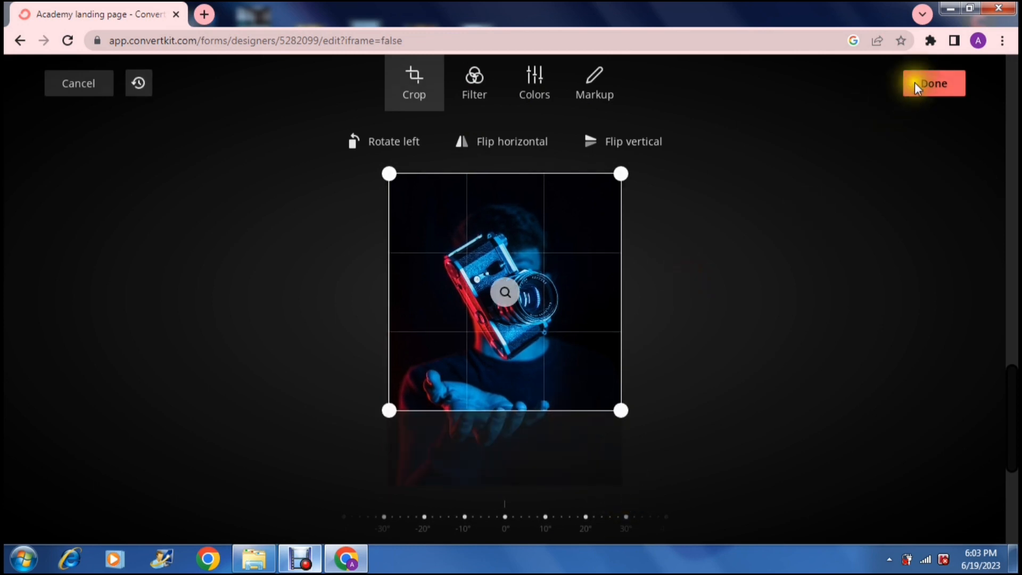
left_click(85, 85)
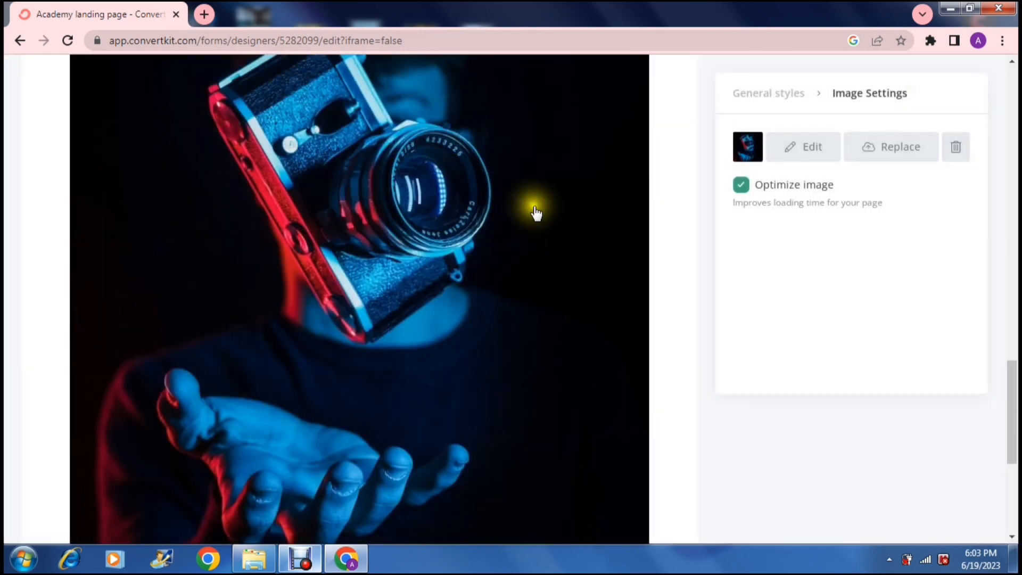
left_click_drag(1008, 411, 1004, 107)
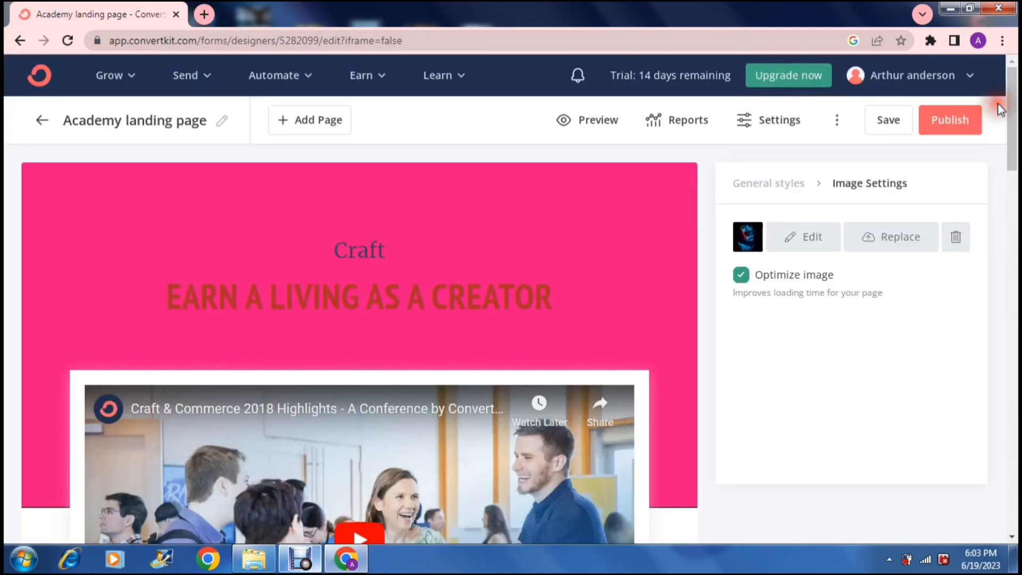
left_click(935, 123)
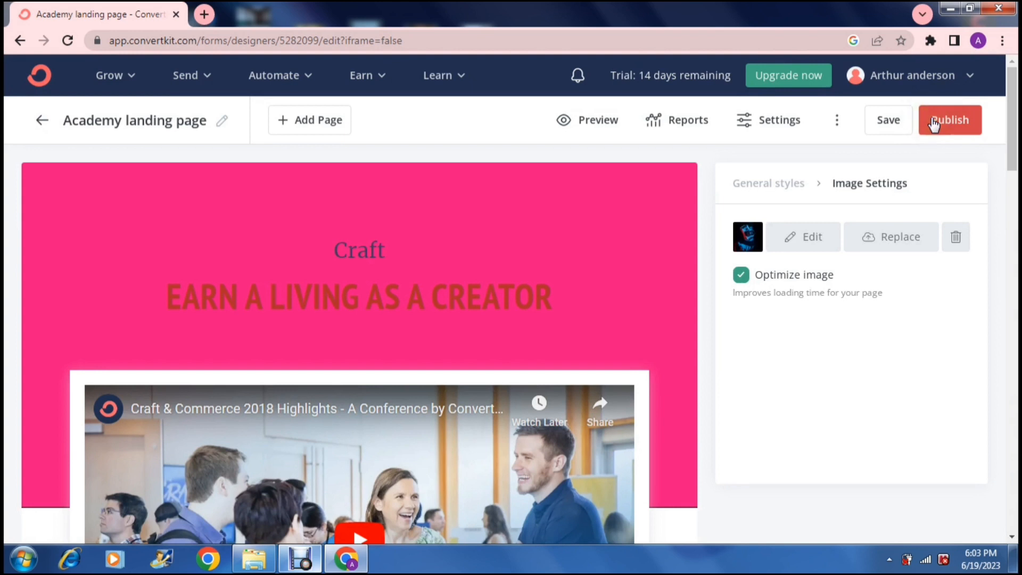
left_click(620, 185)
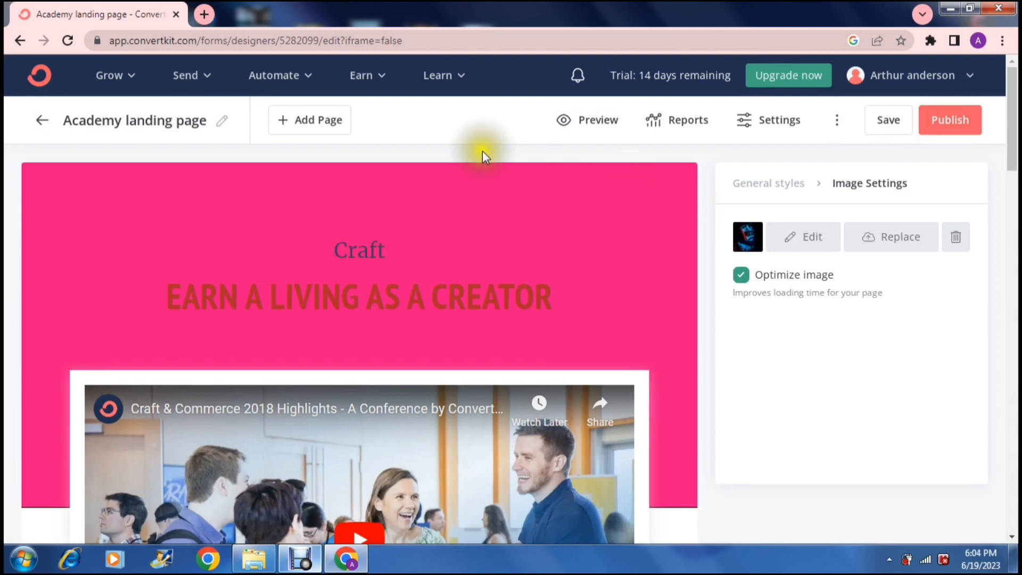